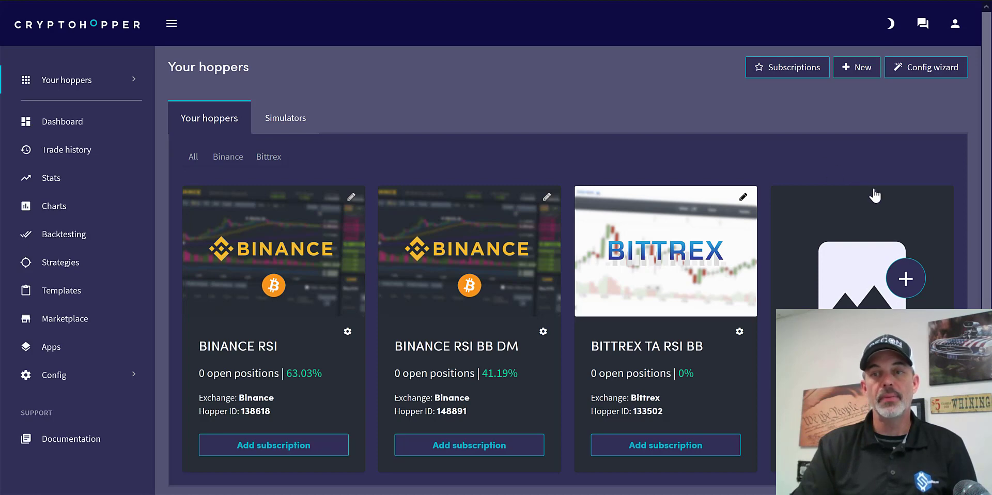
- Create a new auto trading hopper and choose to configure it yourself instead of using a template
click(906, 280)
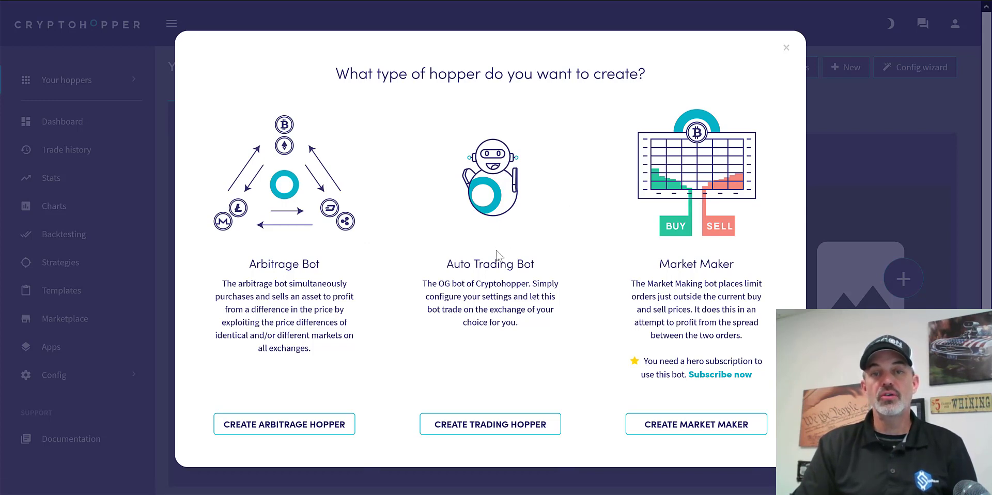
click(514, 429)
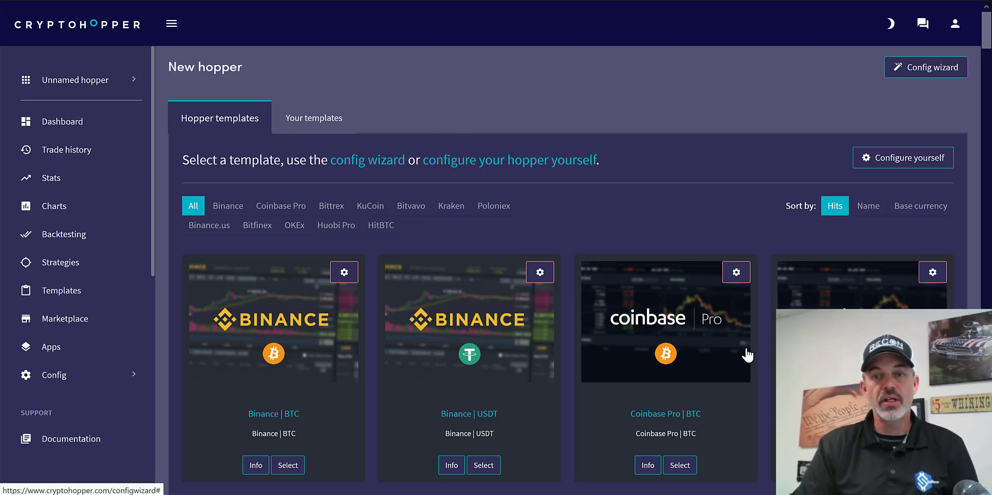
click(903, 165)
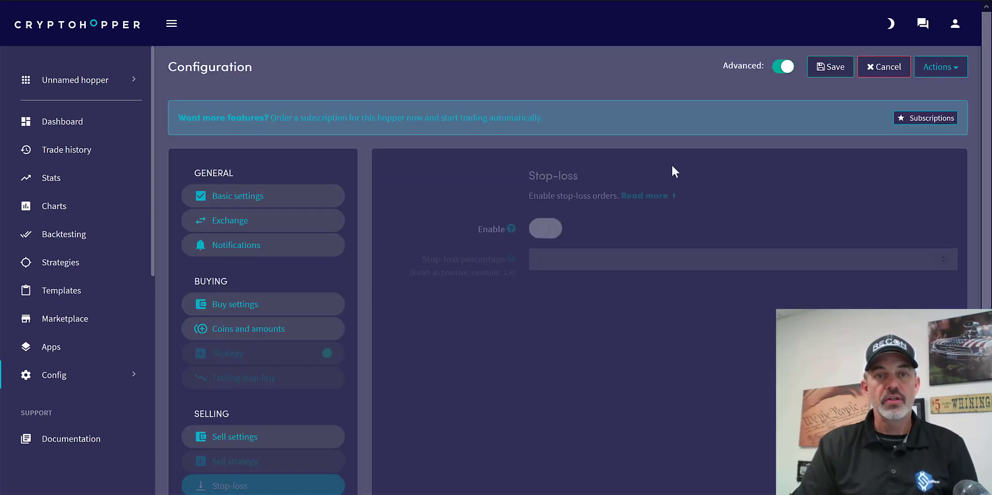
- Name the new hopper KRAKEN in its basic settings
click(300, 198)
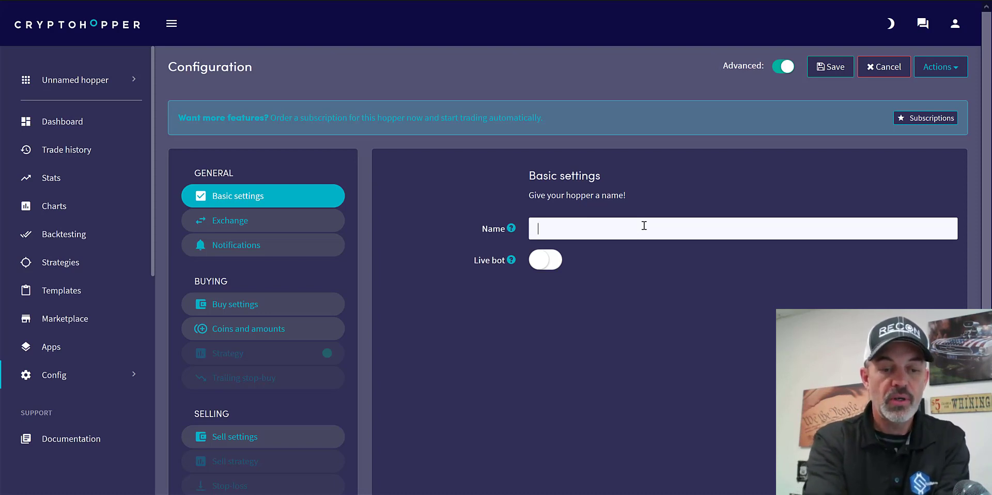
text(KRAKEN)
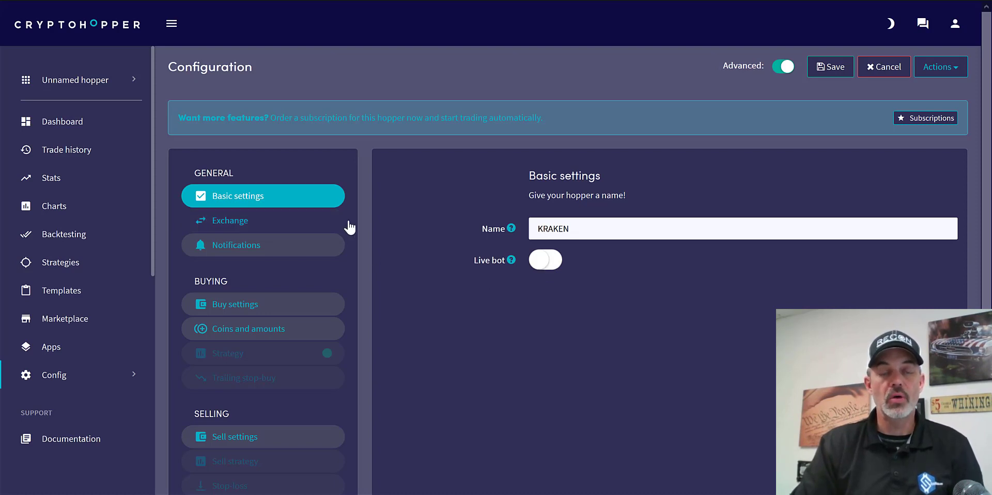
- Set the hopper's exchange to Kraken in the exchange settings
click(312, 224)
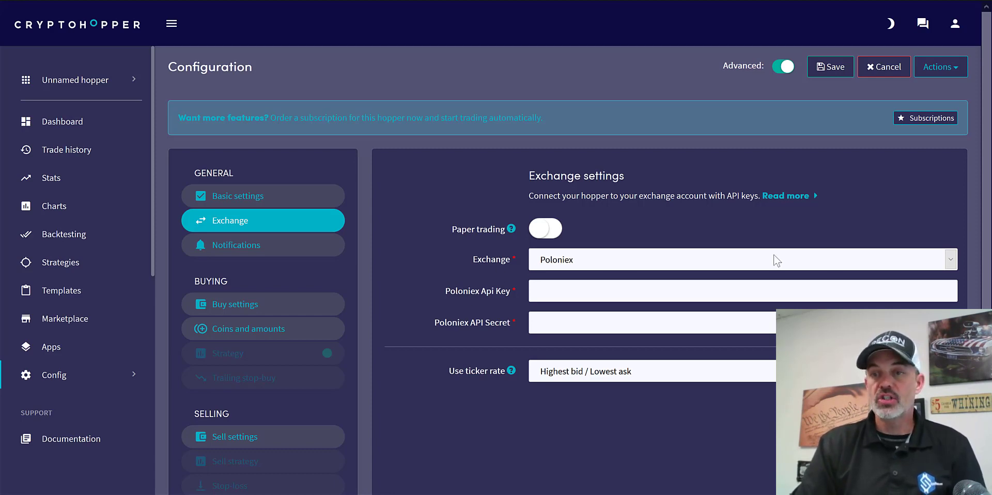
click(951, 260)
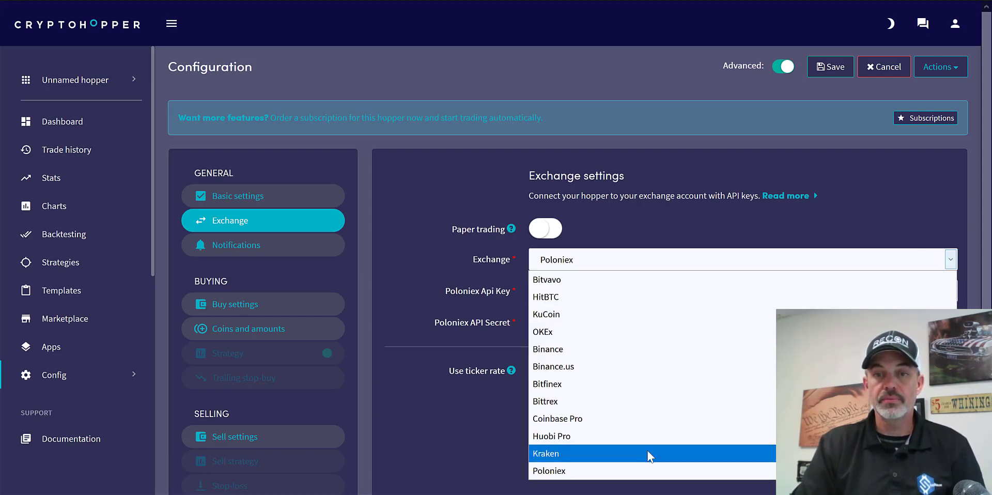
click(647, 451)
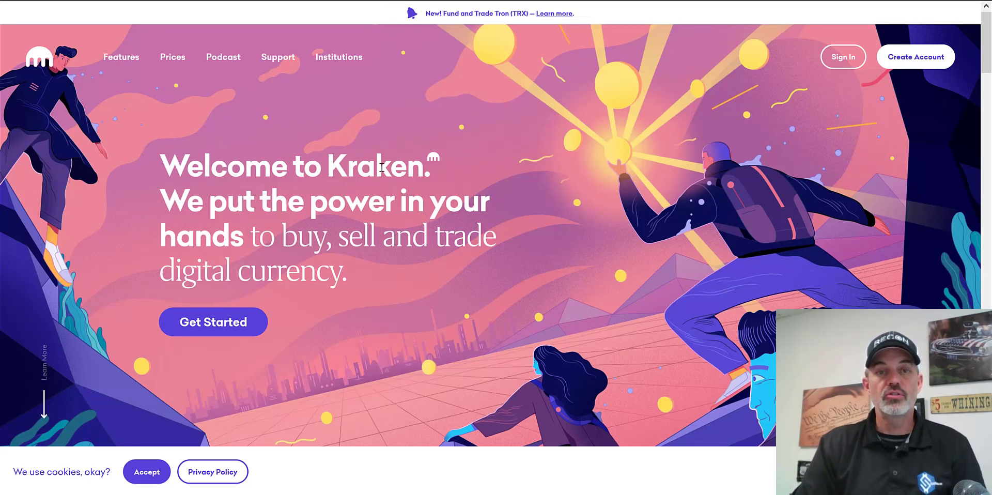
- Switch to the Kraken website's account creation page and check what information is required to open an account
click(213, 331)
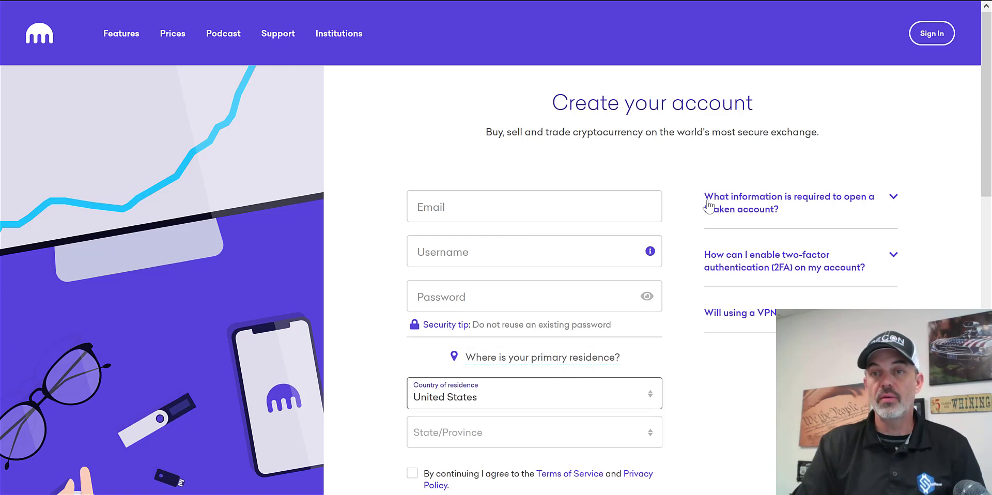
click(894, 198)
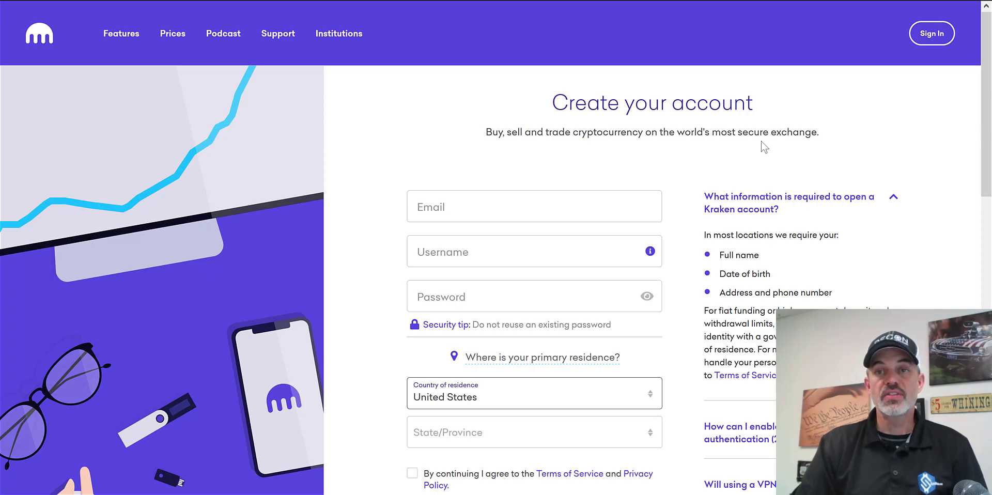
- Sign in to the existing Kraken account with the username, password and two-factor authentication code
click(928, 35)
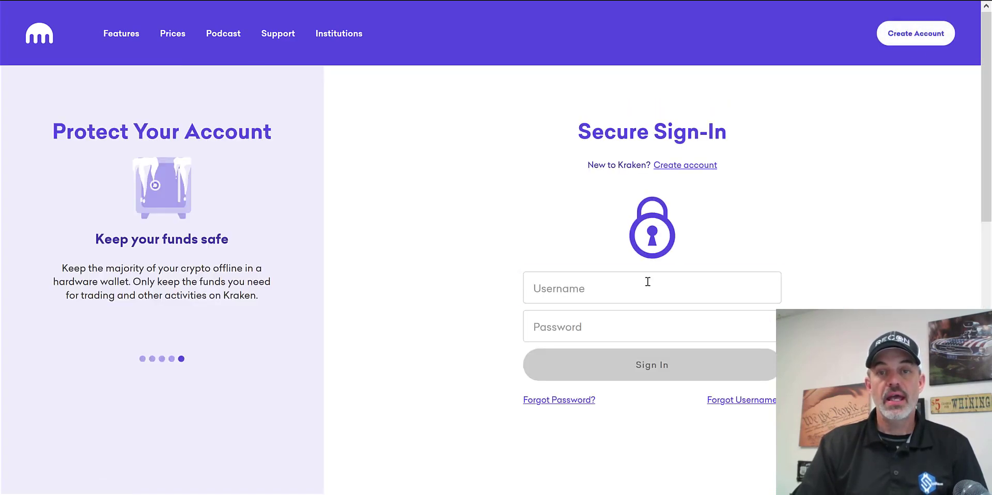
click(648, 281)
click(556, 310)
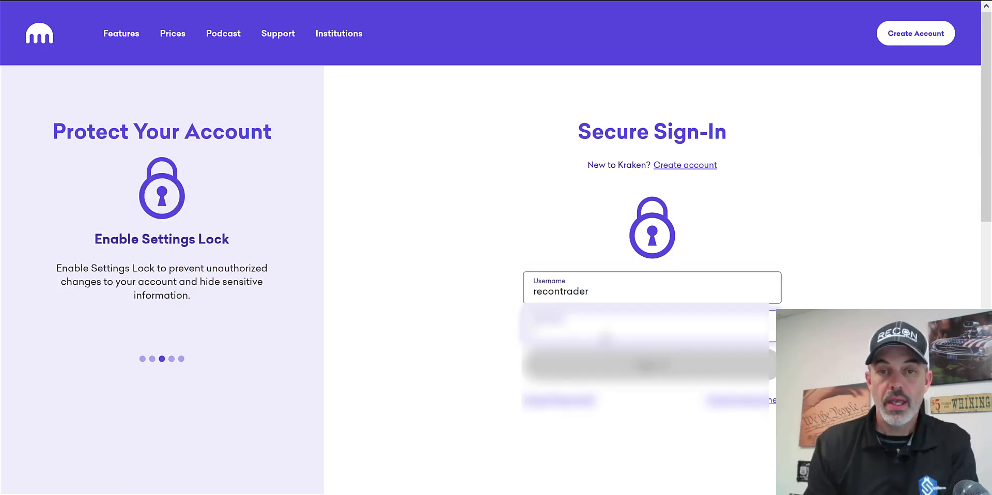
click(672, 366)
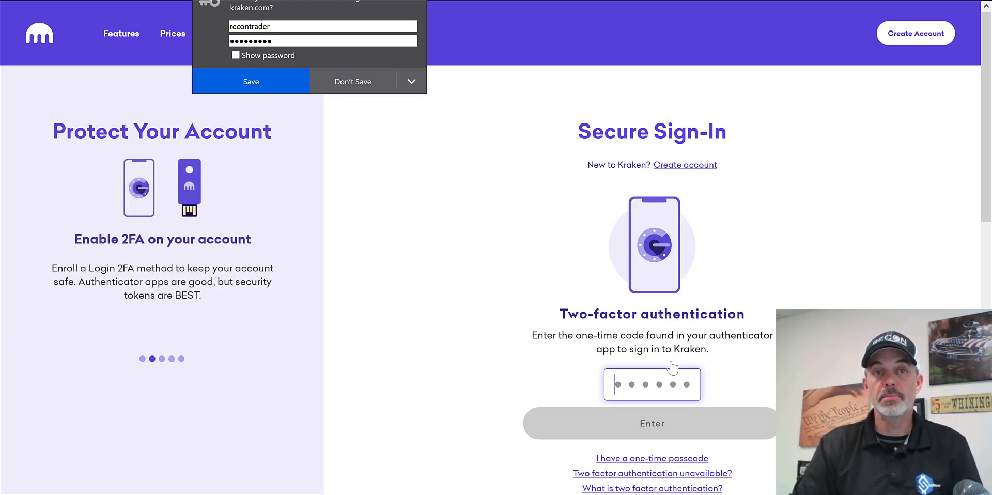
key(ctrl+v)
click(670, 428)
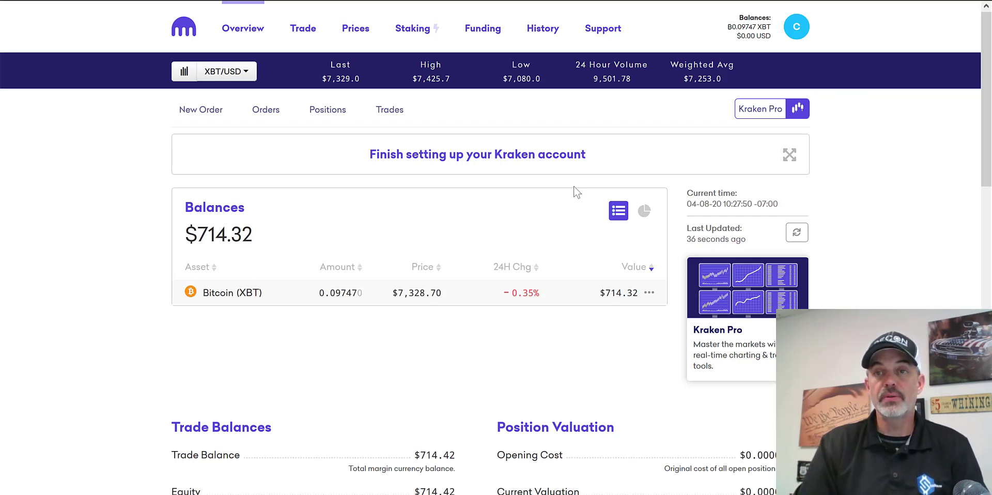
- Start generating a new key in the Kraken account's API settings and set its description to Bot
click(797, 27)
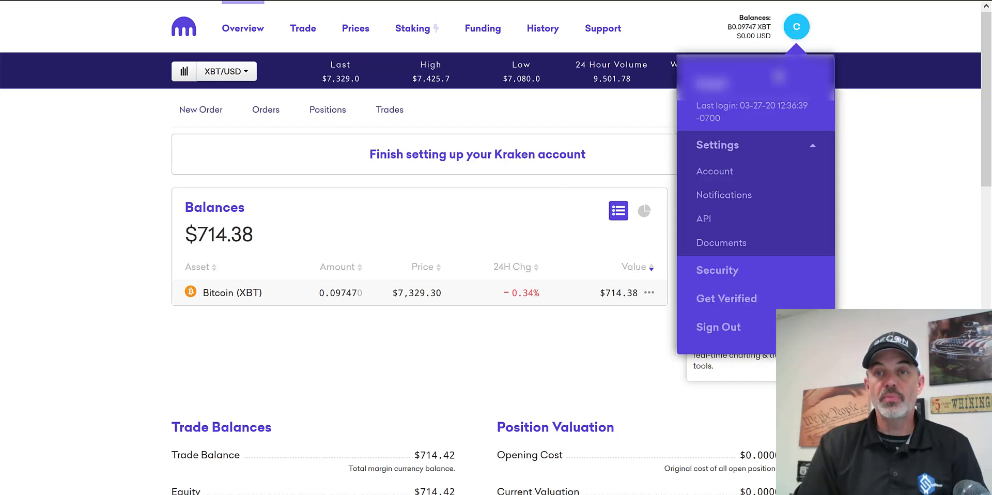
click(709, 222)
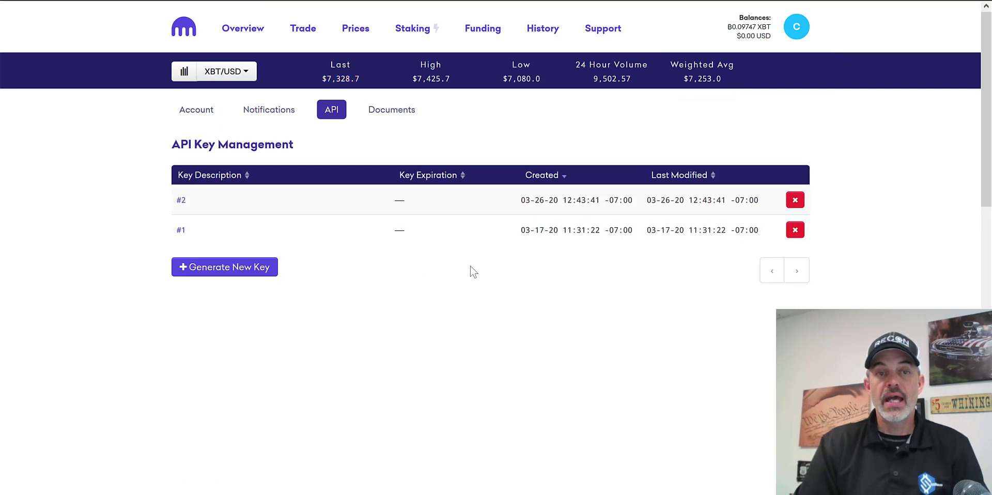
click(224, 273)
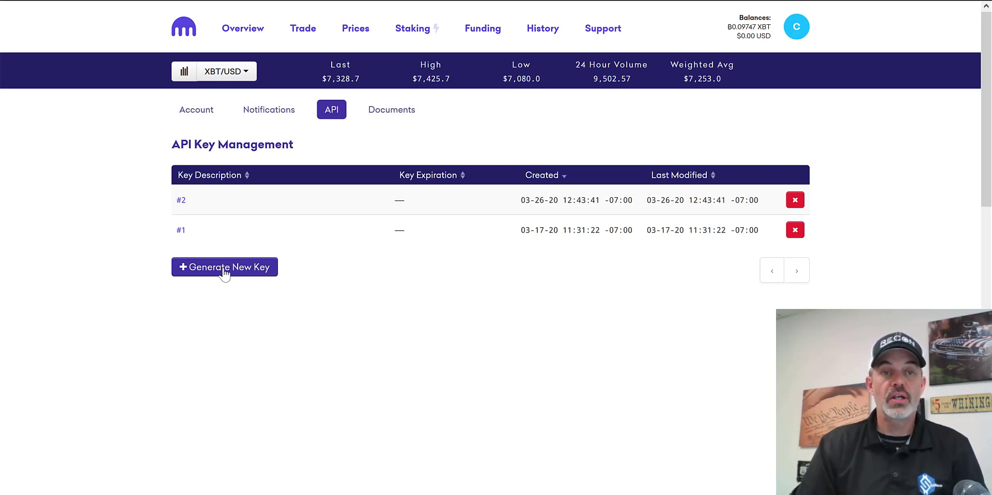
click(223, 269)
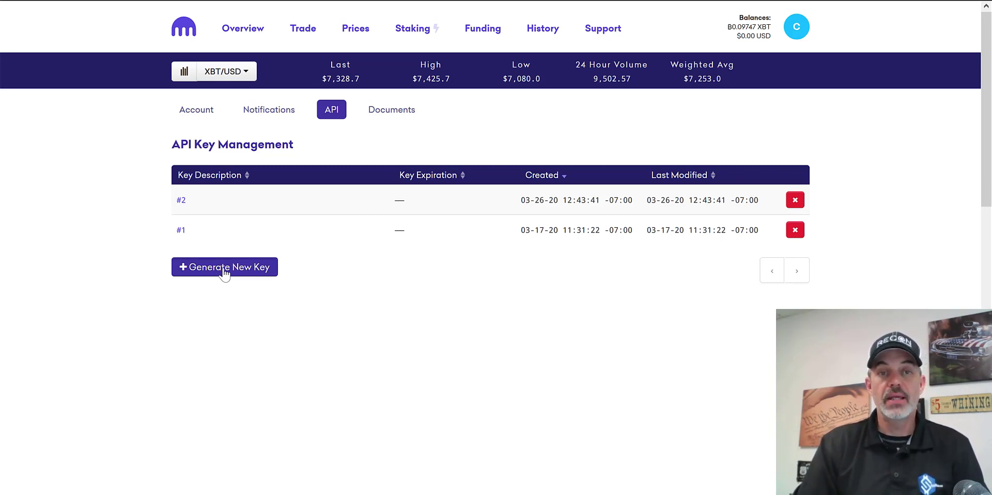
drag(310, 178, 239, 176)
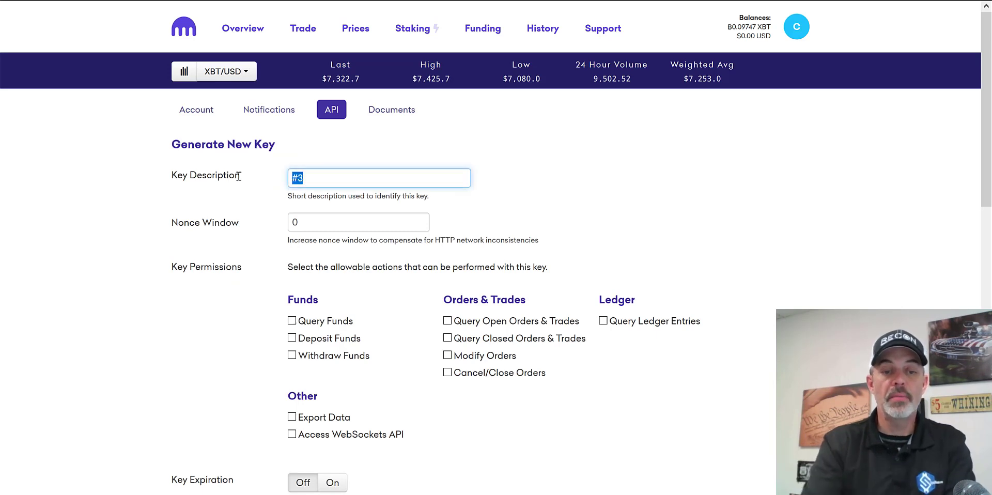
text(Bot)
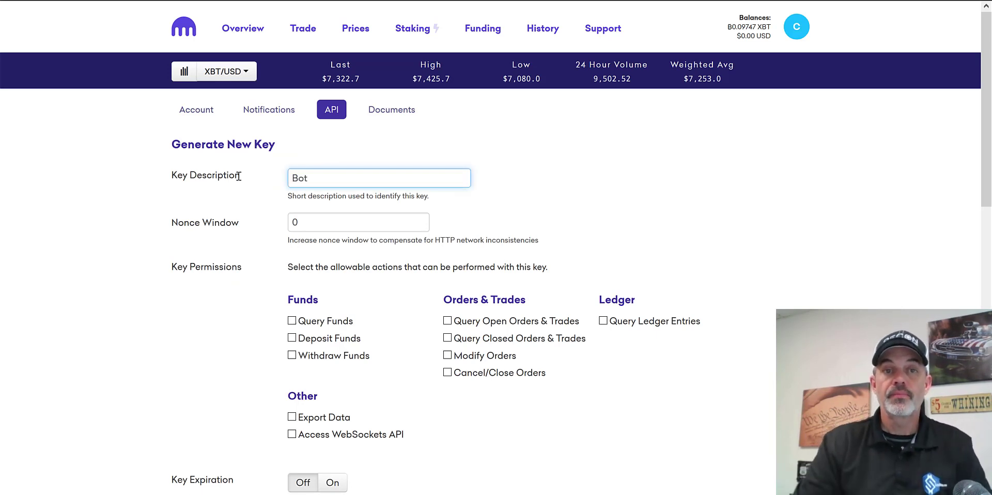
- Allow the key to query and deposit funds, query open and closed orders and trades, modify and cancel/close orders, and query ledger entries
click(292, 321)
click(293, 338)
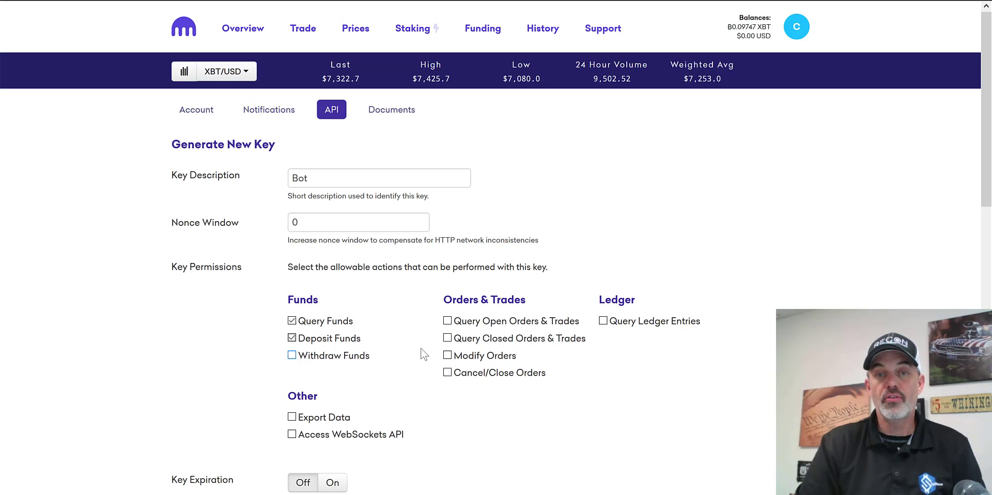
click(447, 322)
click(448, 338)
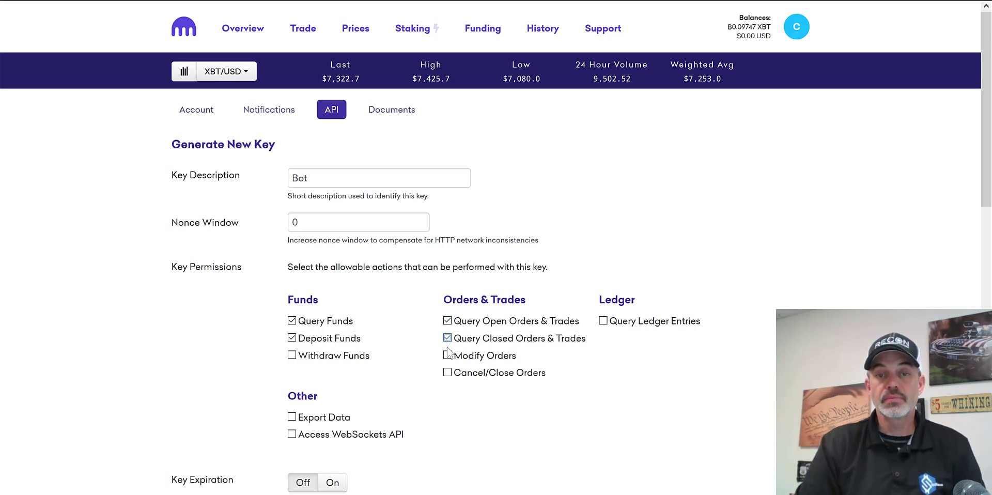
click(448, 355)
click(448, 373)
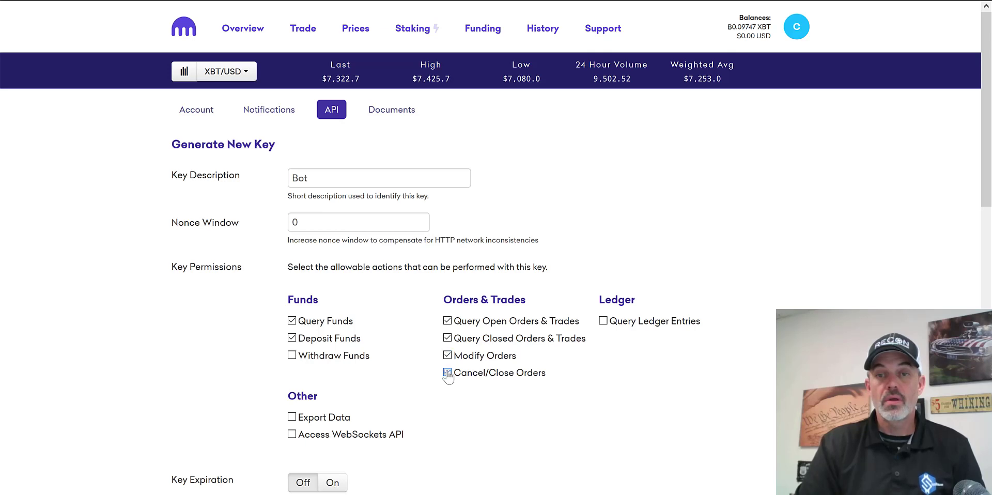
click(603, 322)
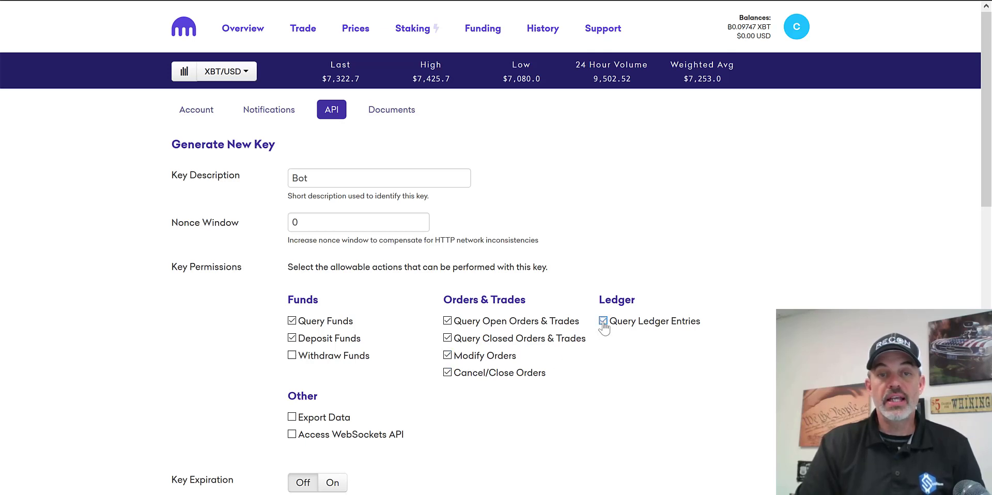
drag(375, 349, 310, 357)
click(414, 389)
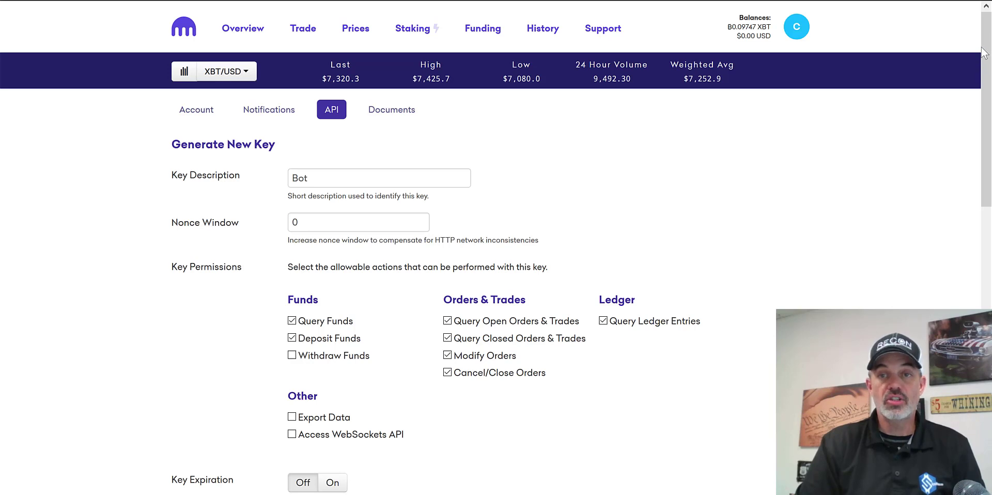
- Generate the Bot key and copy the resulting API key
drag(984, 52, 984, 107)
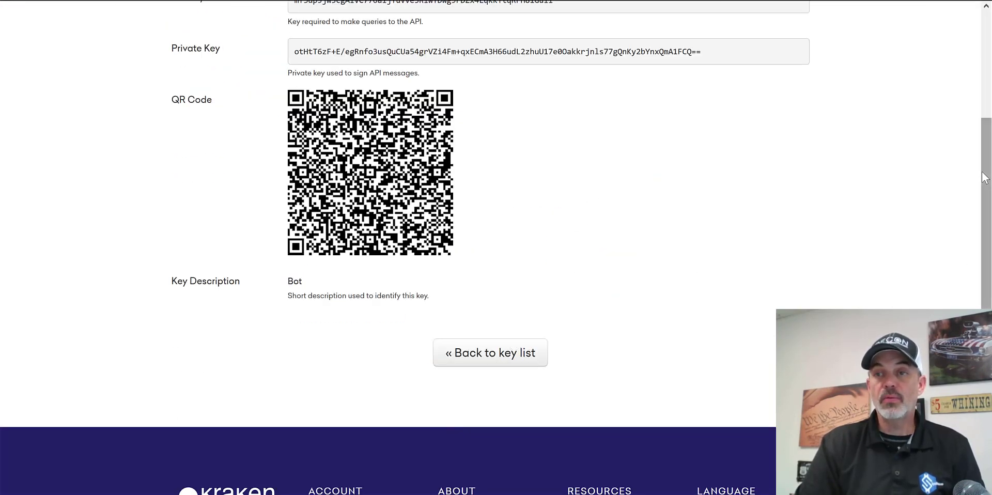
drag(985, 178, 985, 123)
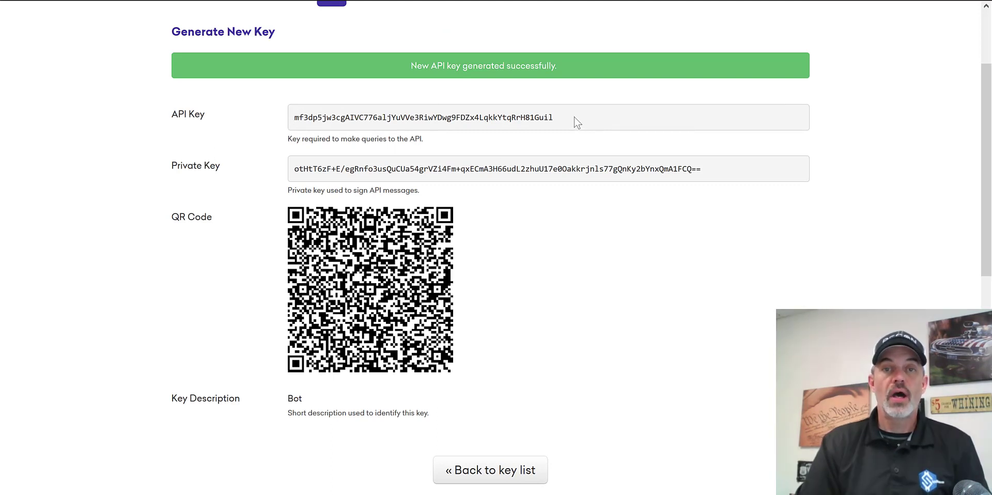
drag(569, 116, 269, 110)
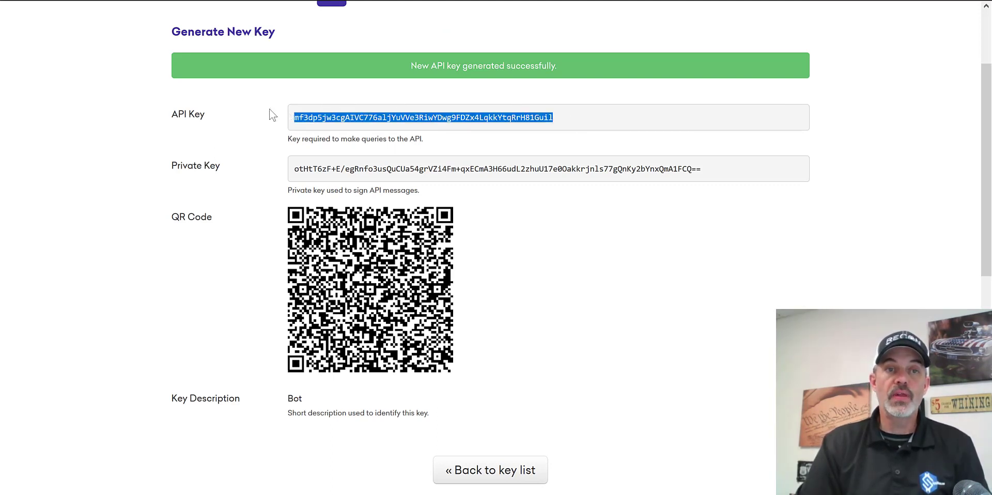
right_click(355, 114)
click(385, 122)
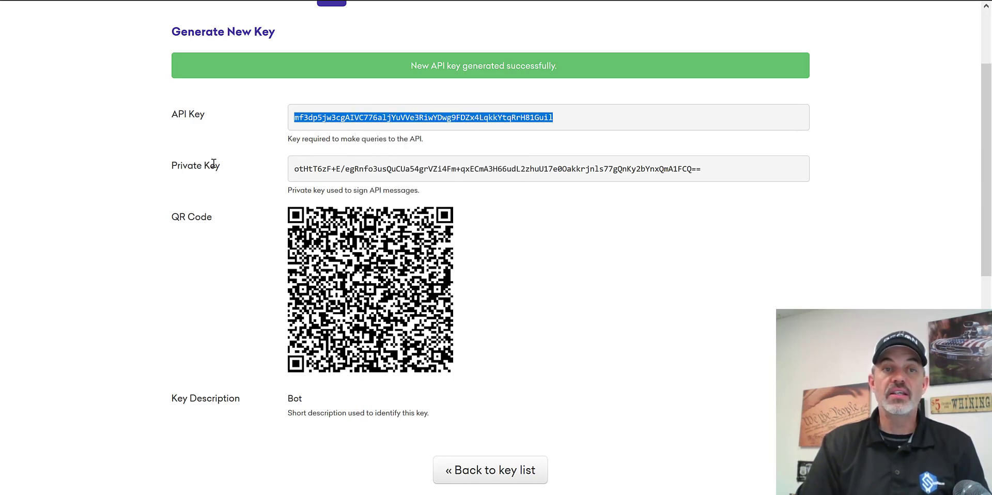
- Switch back to Cryptohopper and paste the copied API key as the hopper's Kraken Api Key
drag(204, 166, 177, 165)
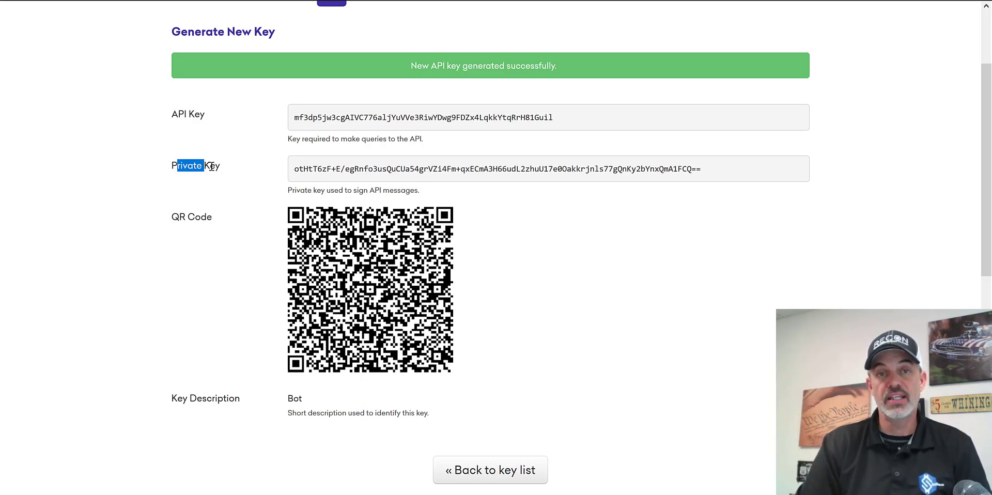
mouse_move(634, 237)
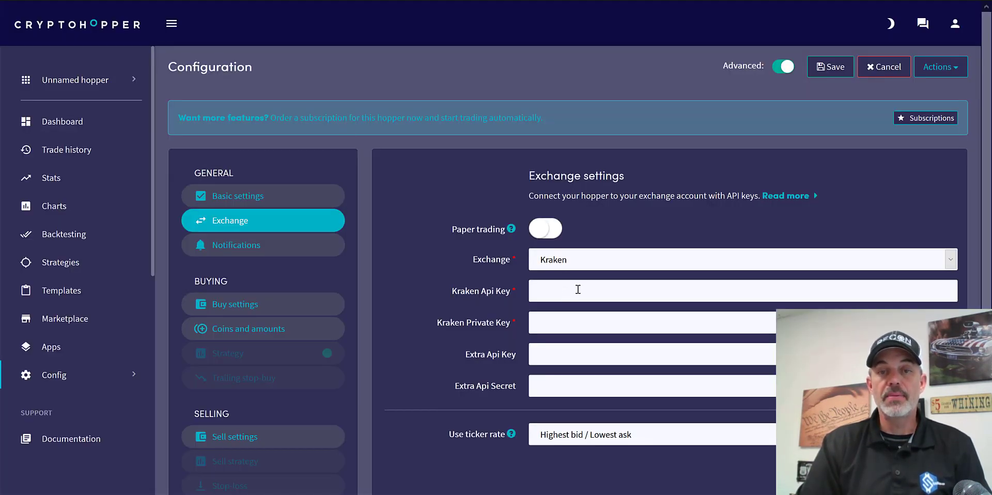
right_click(579, 290)
click(594, 326)
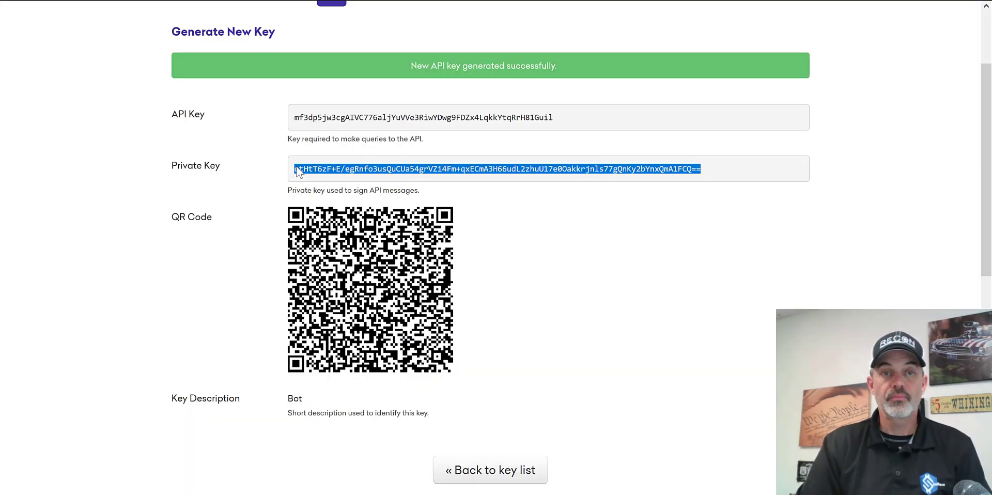
- Copy the private key from Kraken and paste it as the hopper's Kraken Private Key in Cryptohopper
right_click(298, 167)
click(317, 175)
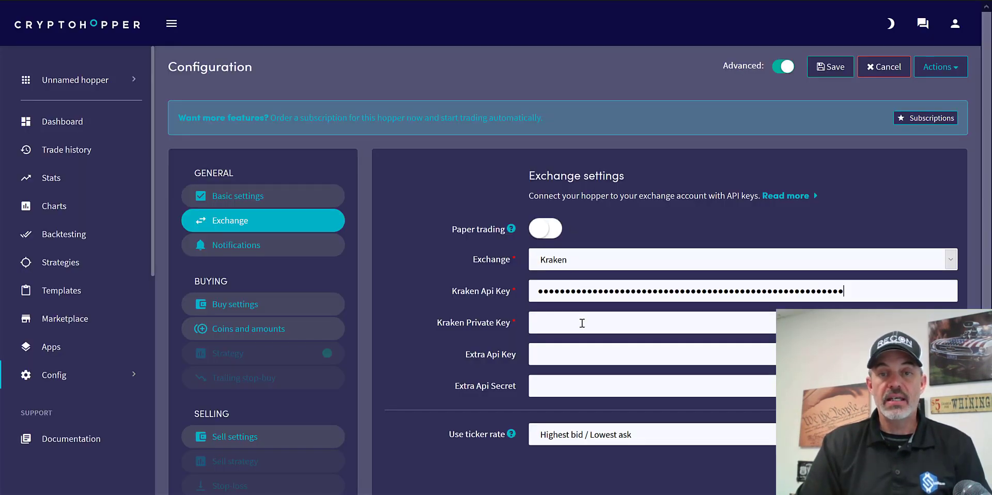
right_click(582, 323)
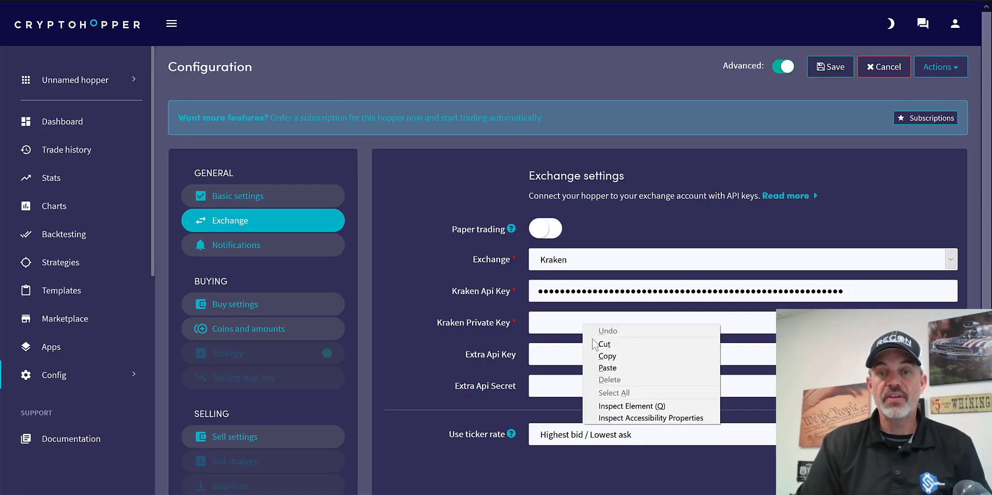
click(610, 368)
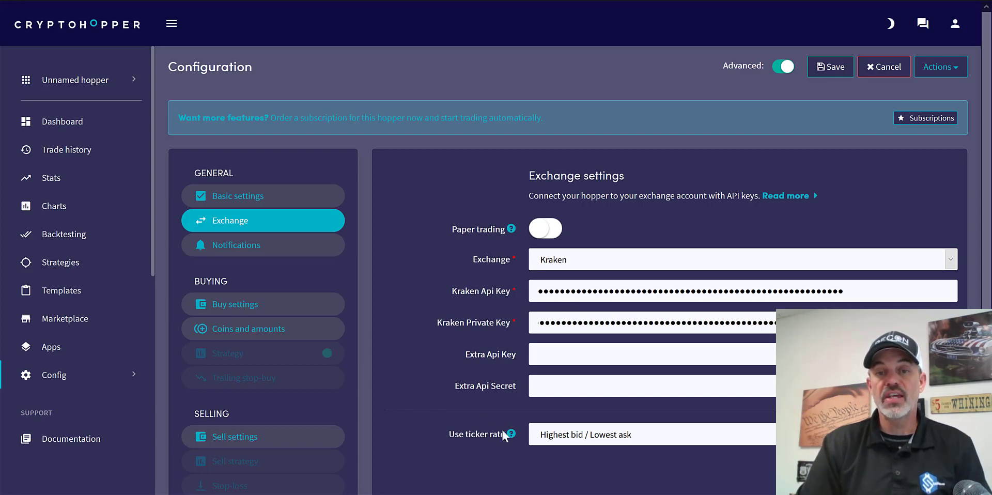
- Set the Kraken hopper's ticker rate to Always use last tick
scroll(988, 171, down, 3)
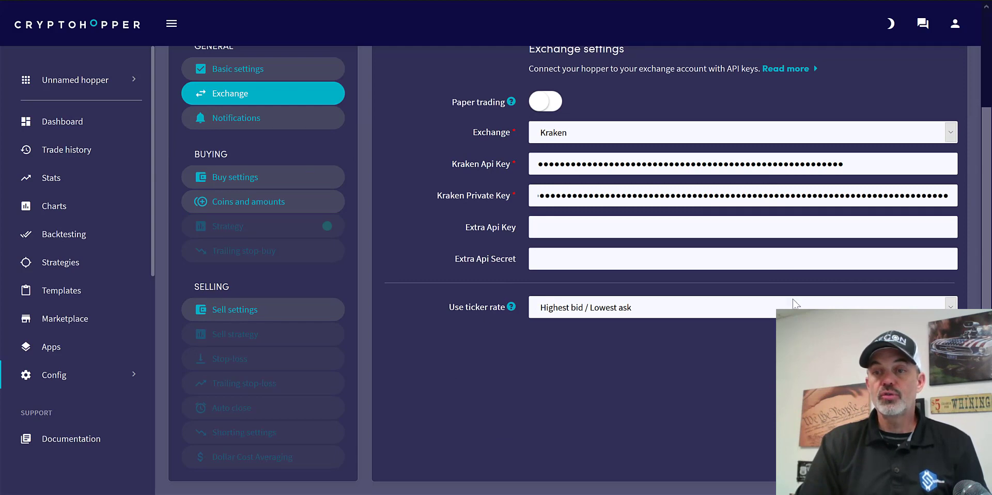
click(750, 307)
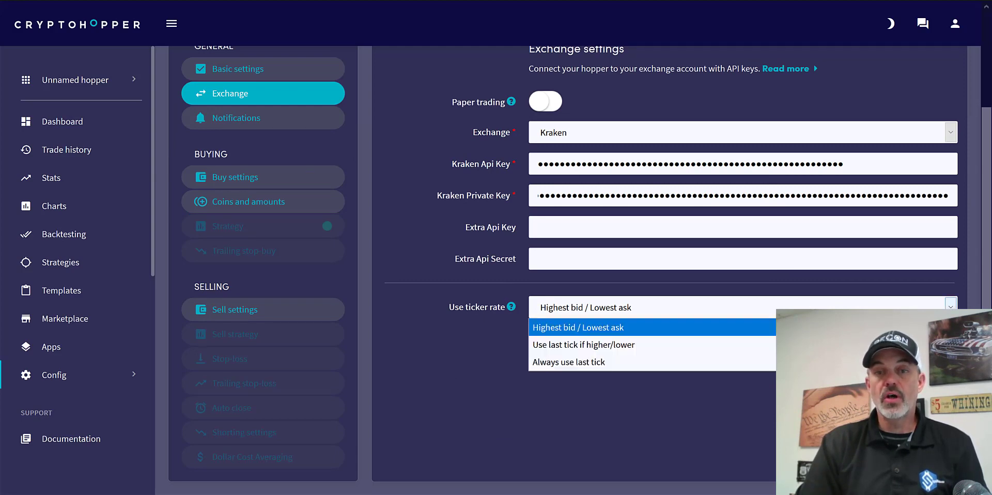
click(736, 368)
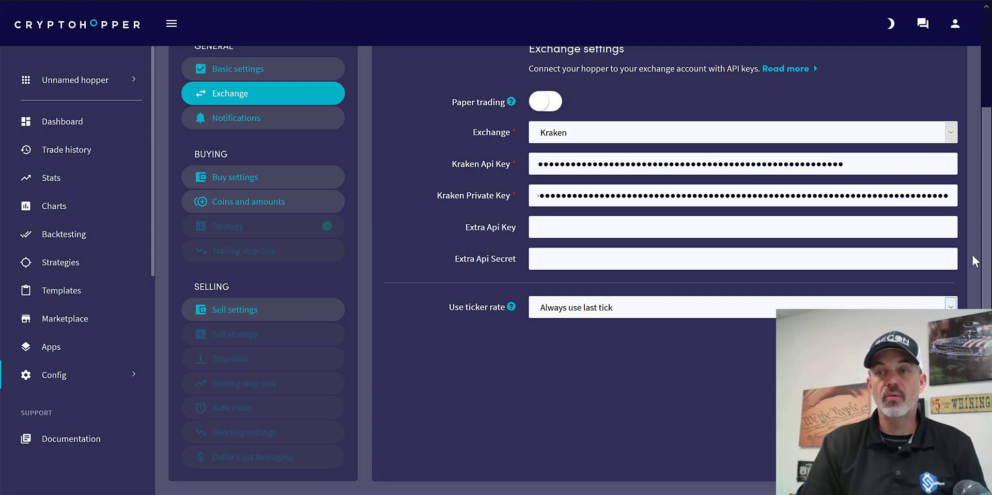
drag(984, 256, 984, 191)
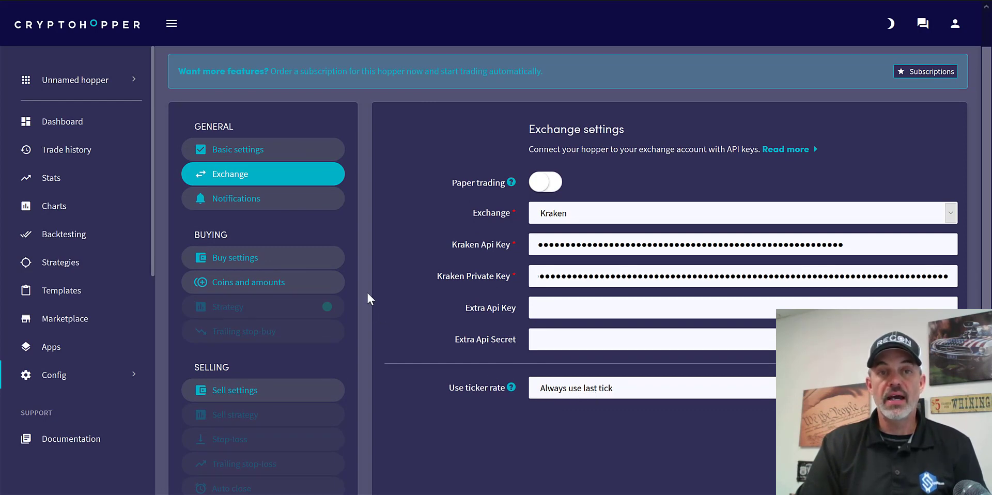
- Review the notification options and the buy settings, including order type, maximum open positions per coin and cooldown
click(279, 205)
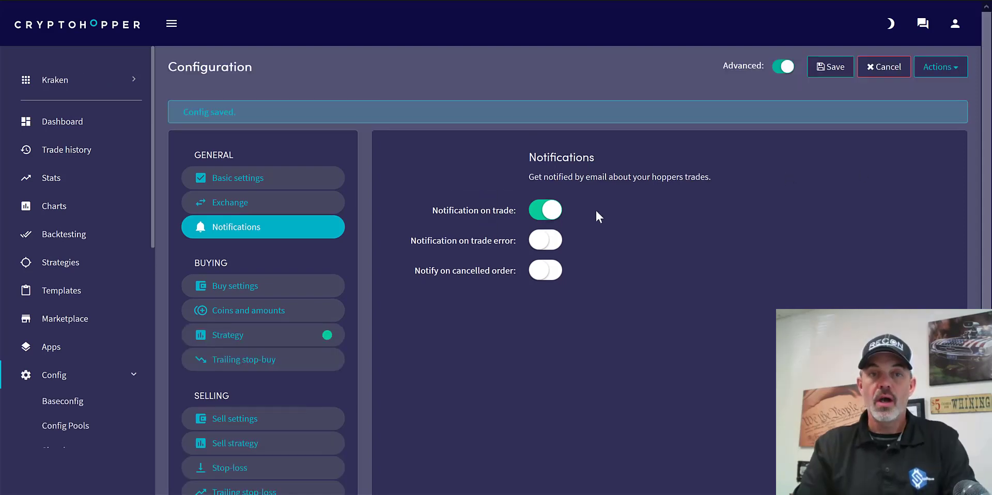
click(280, 290)
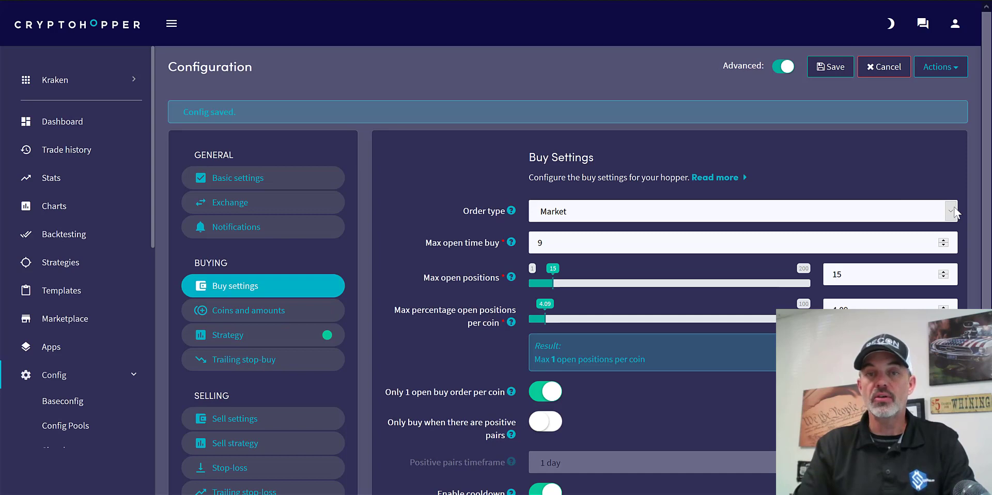
click(955, 212)
click(822, 215)
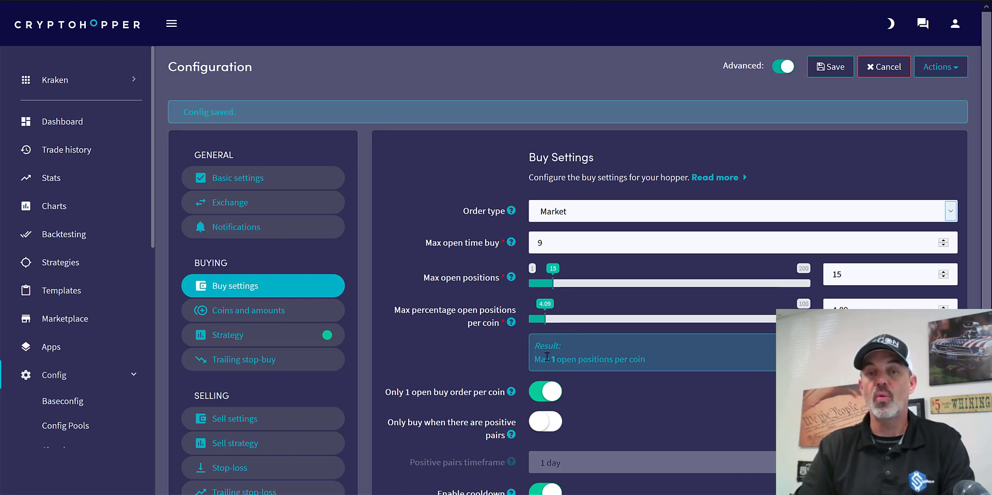
drag(551, 358, 672, 366)
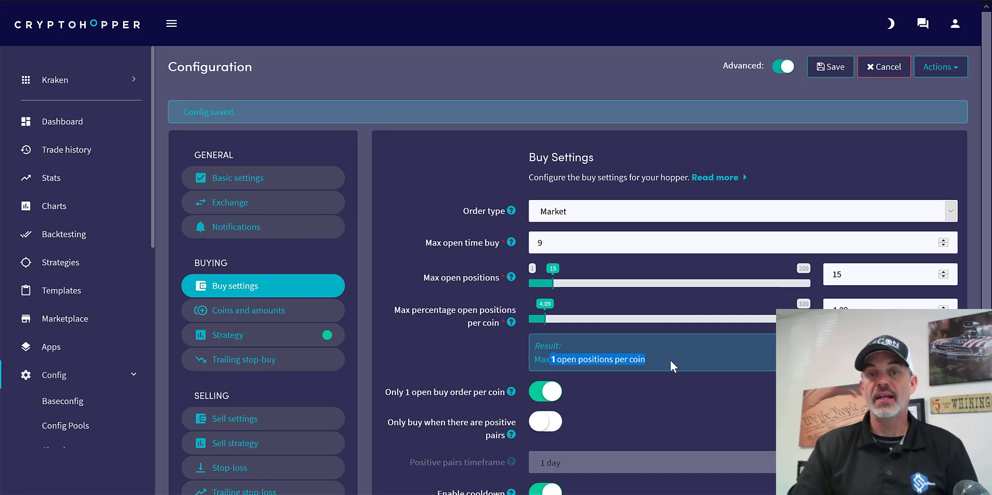
click(665, 404)
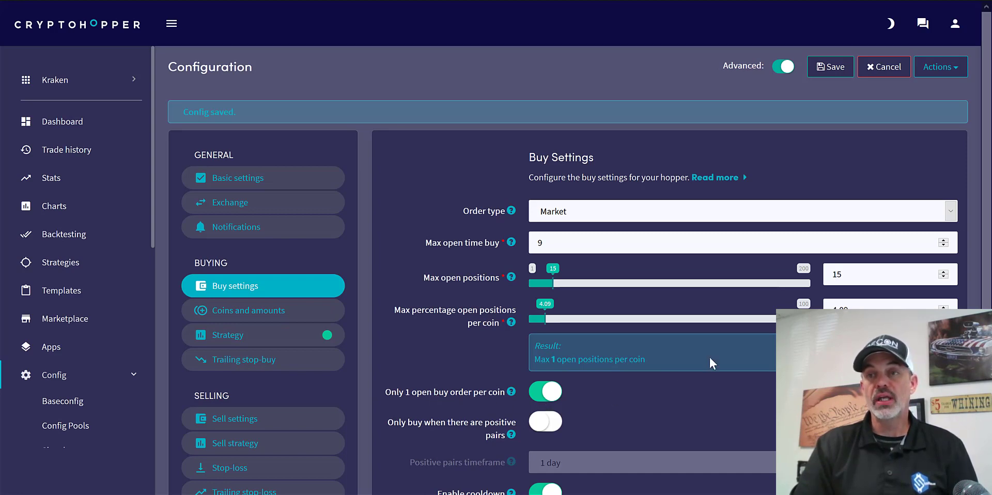
scroll(990, 227, down, 3)
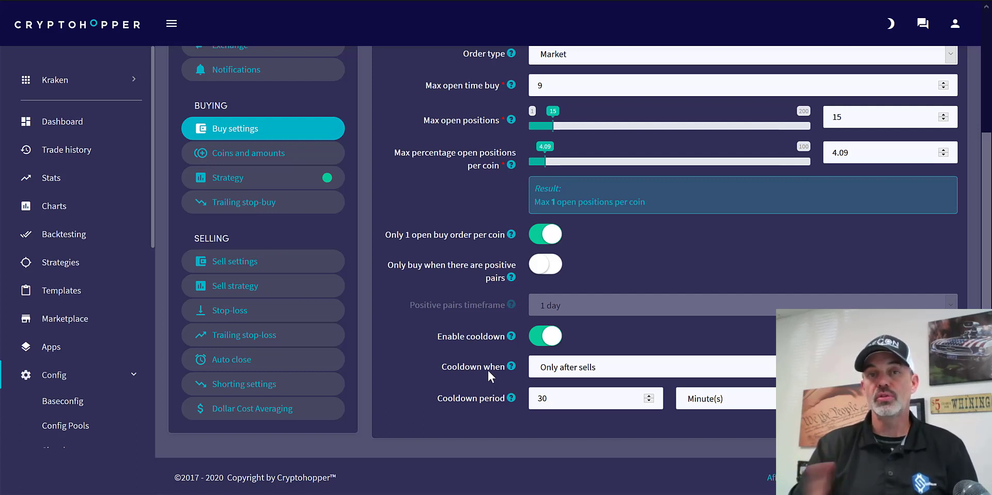
- Change the hopper's base currency to USD in the coins and amounts settings and acknowledge the change
click(270, 164)
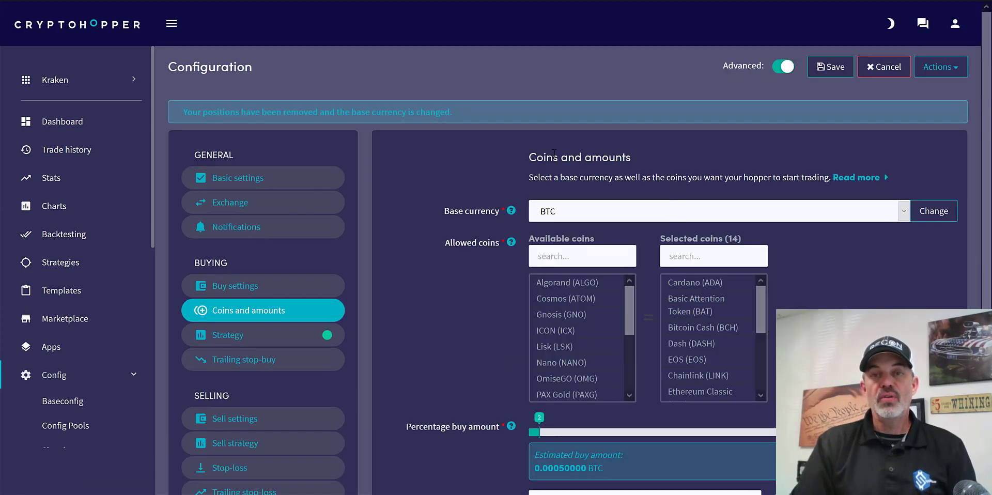
click(905, 212)
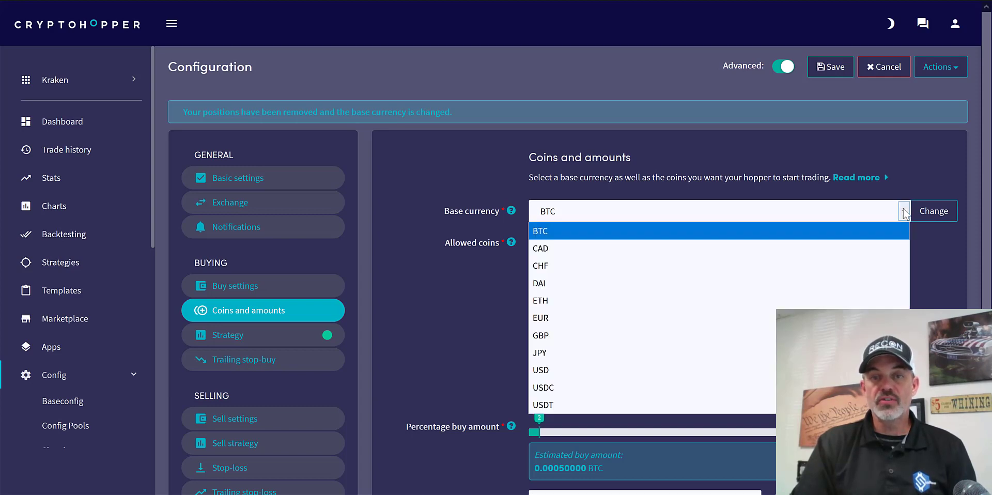
click(746, 370)
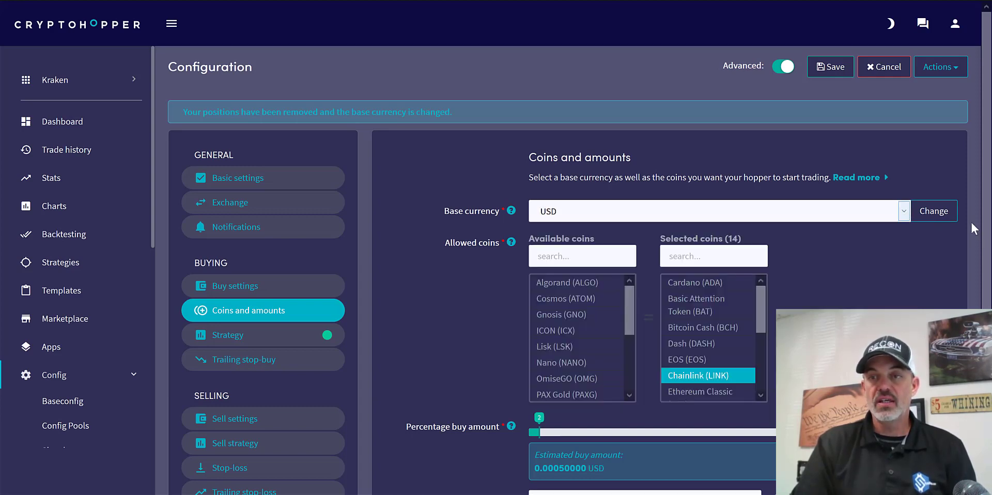
click(935, 211)
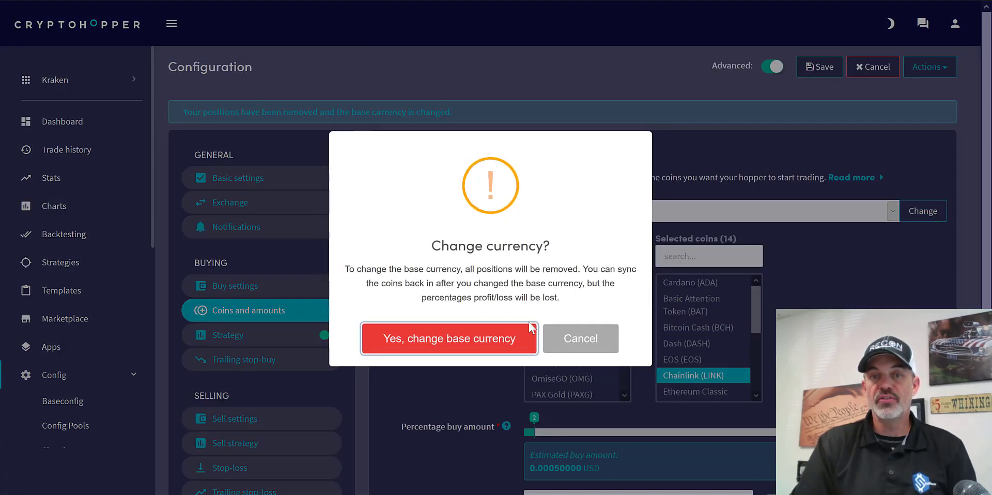
click(492, 341)
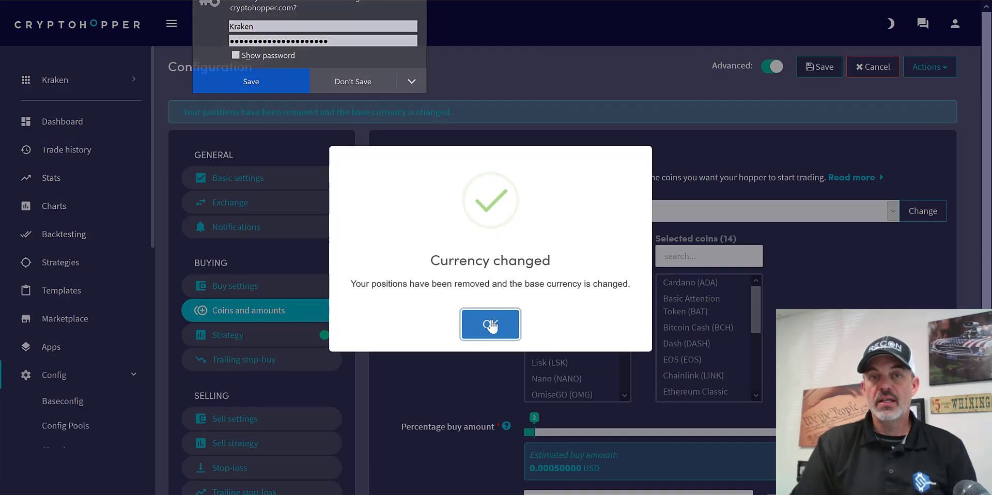
click(491, 326)
- Look through the available coins and add Bitcoin (BTC) to the hopper's selected coins
click(618, 331)
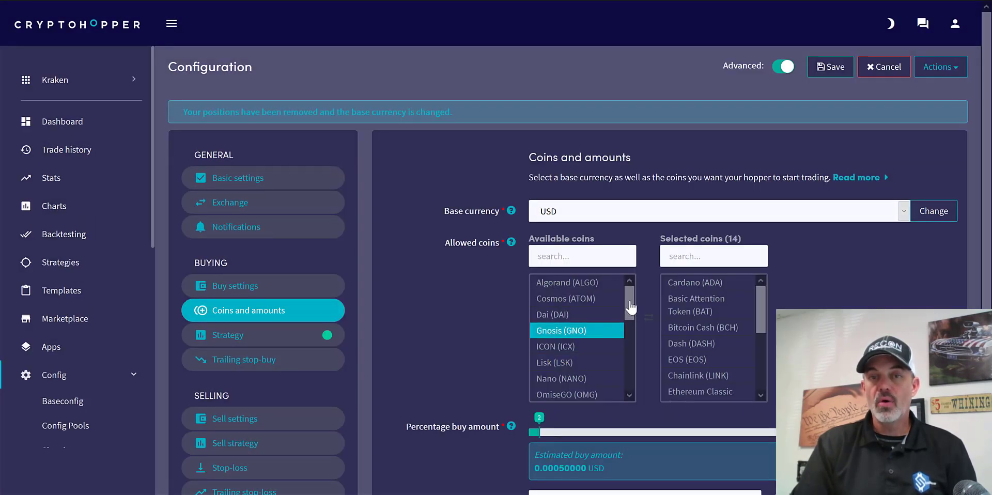
click(569, 282)
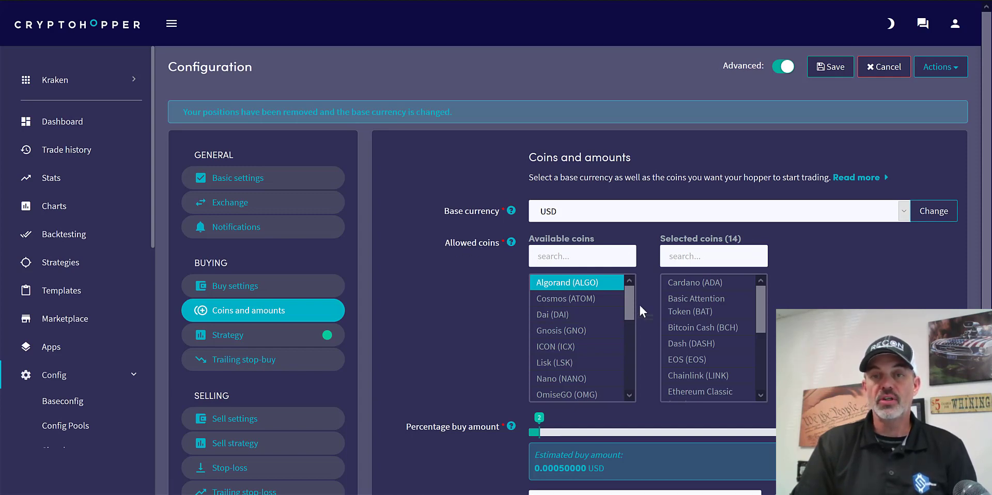
mouse_move(630, 303)
mouse_down()
mouse_move(631, 315)
mouse_move(631, 287)
mouse_up()
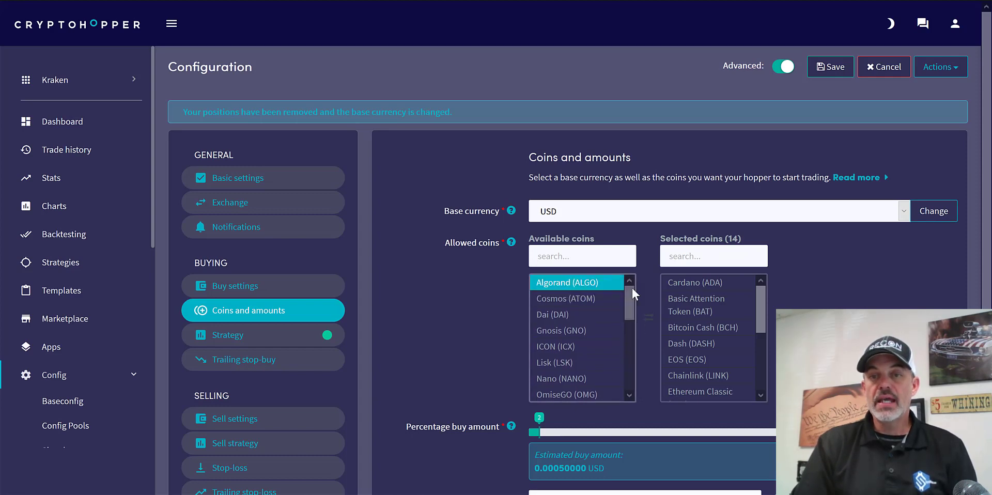
click(709, 287)
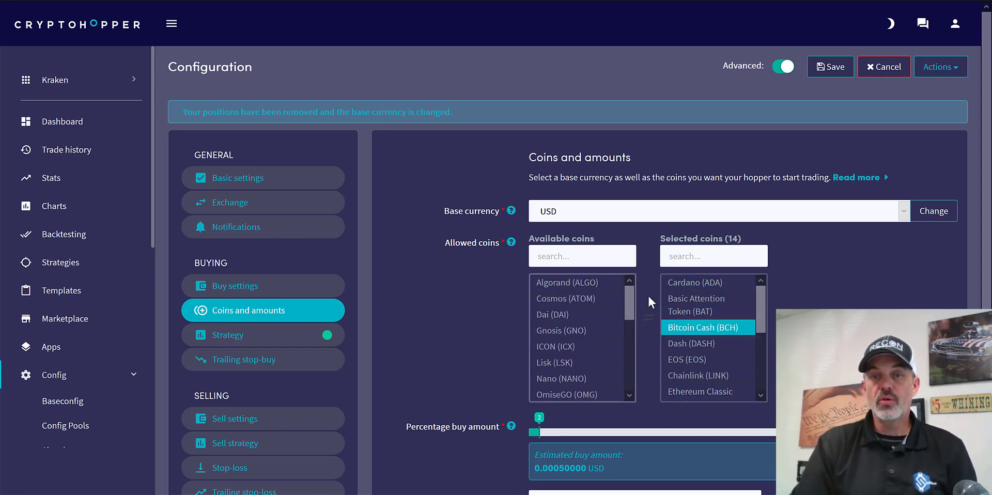
drag(630, 289, 628, 390)
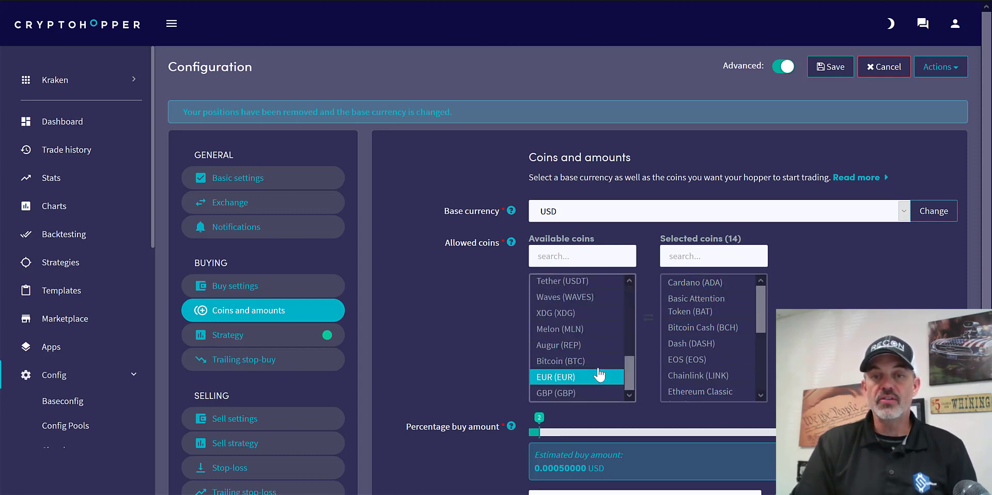
double_click(585, 365)
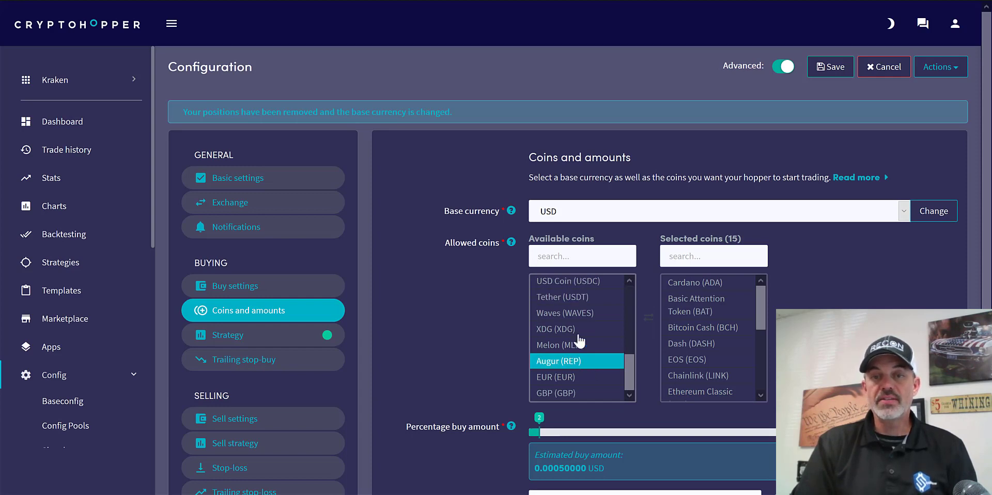
- Try removing Cardano (ADA) from the selected coins and add it back from the available coins
double_click(705, 282)
drag(624, 365, 627, 285)
double_click(585, 283)
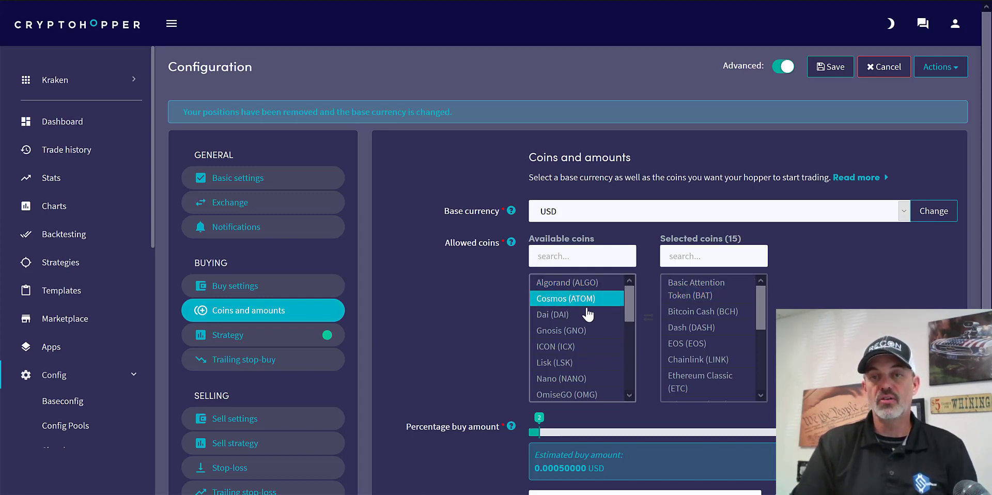
- Set the percentage buy amount to 10, the minimum USD amount per order to 100 and the maximum USD amount allocated to 1500
scroll(445, 292, down, 3)
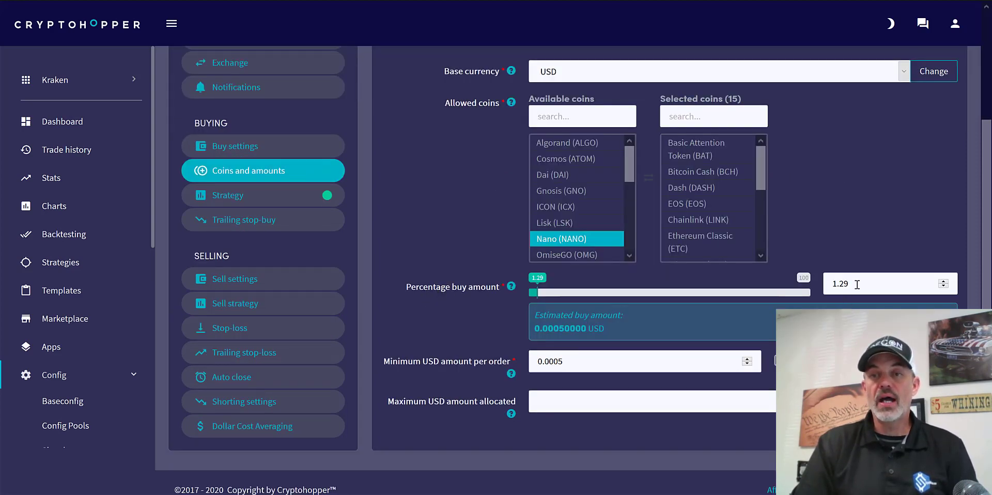
drag(859, 284, 795, 284)
key(BackSpace)
key(BackSpace)
key(BackSpace)
key(BackSpace)
text(10)
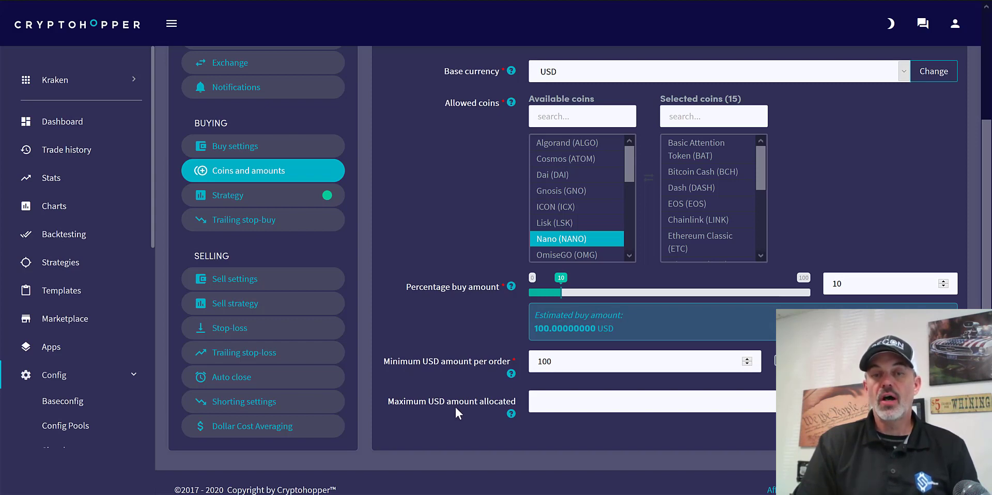
click(566, 402)
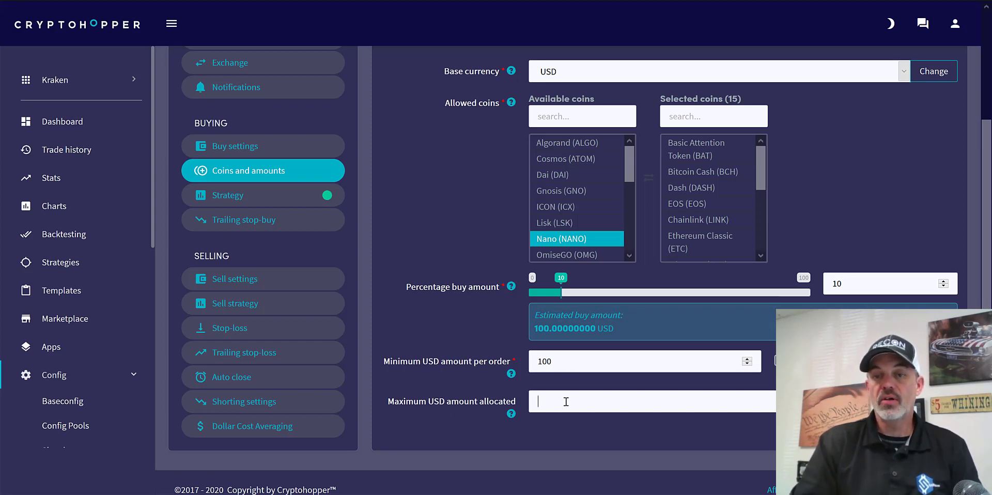
text(1500)
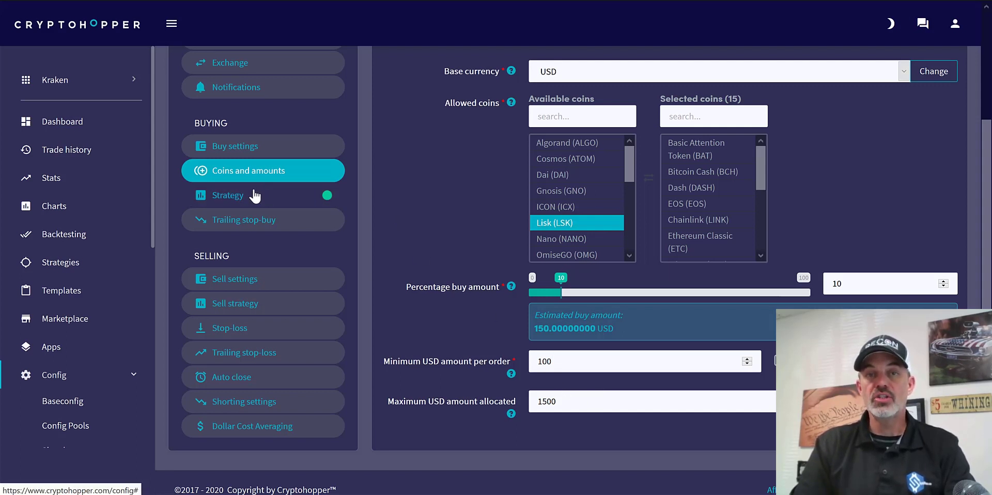
- Set the number of targets to buy for the Multiple TA Factors strategy first to 9 and finally to 15
click(255, 196)
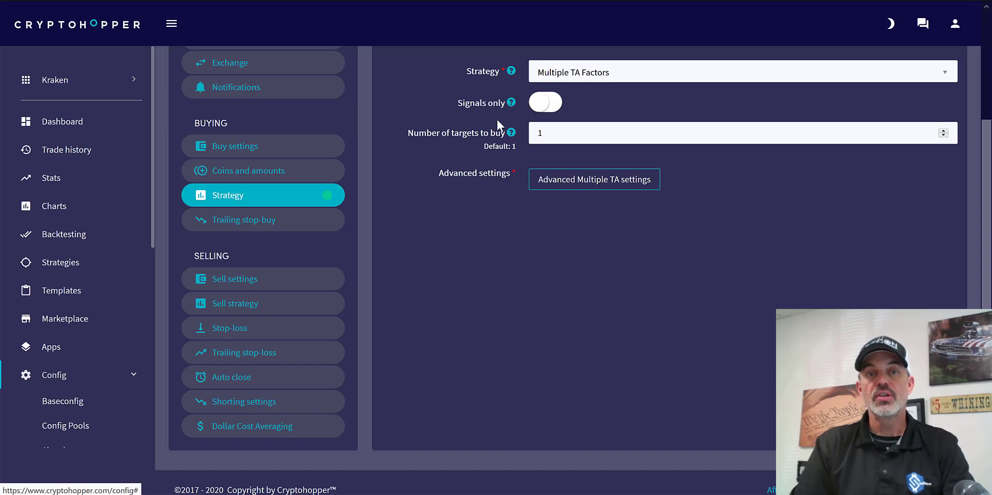
scroll(490, 283, up, 3)
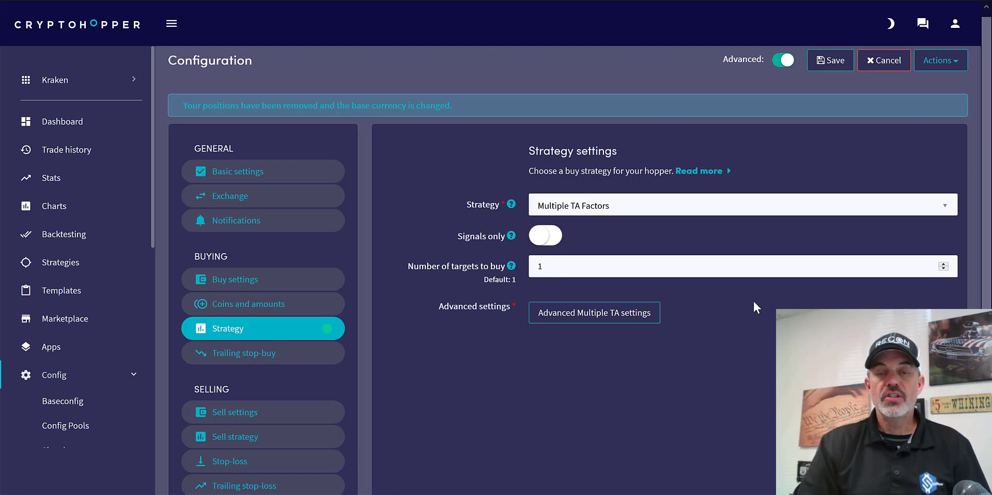
drag(548, 268, 528, 269)
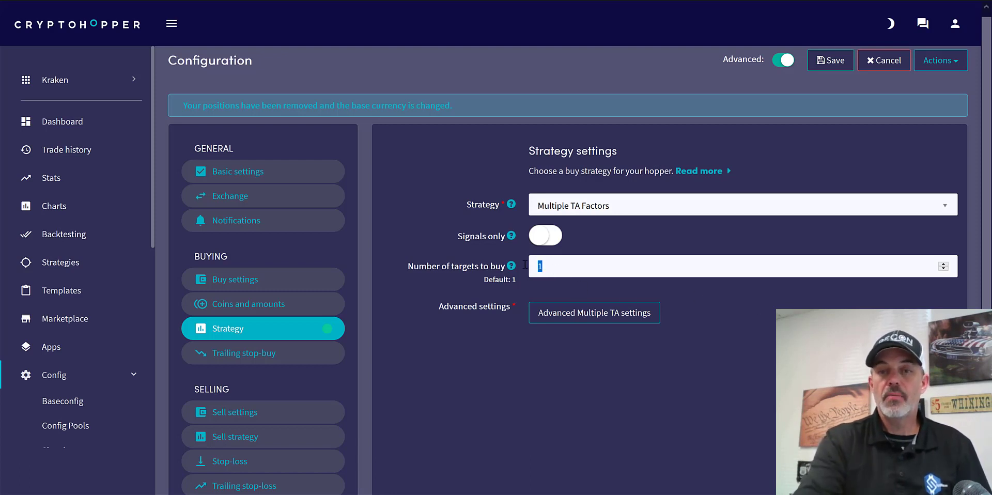
text(9)
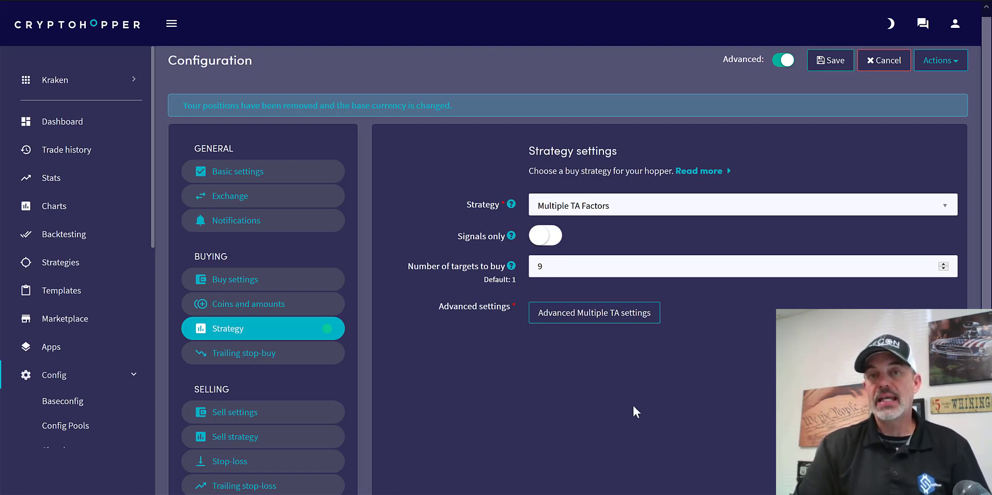
scroll(632, 404, down, 3)
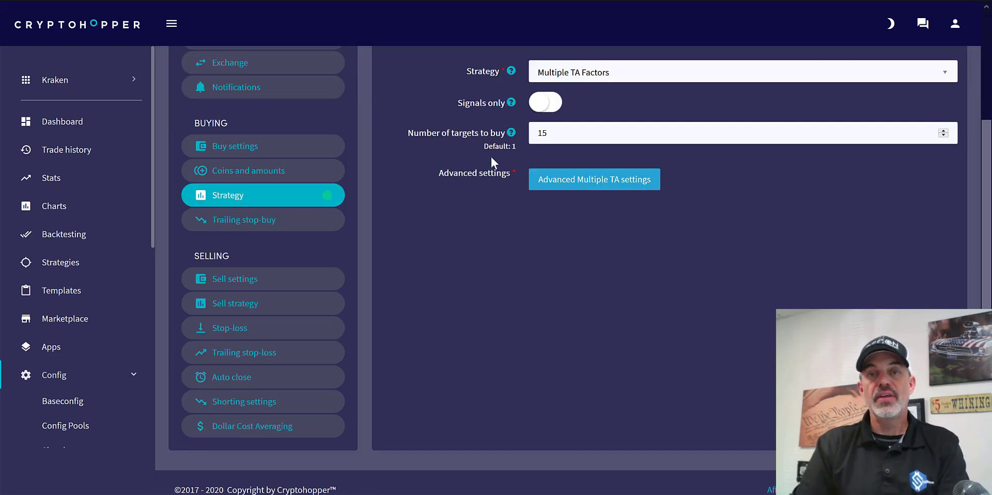
- Open the advanced Multiple TA settings and set the candle size to 15 minutes
click(609, 185)
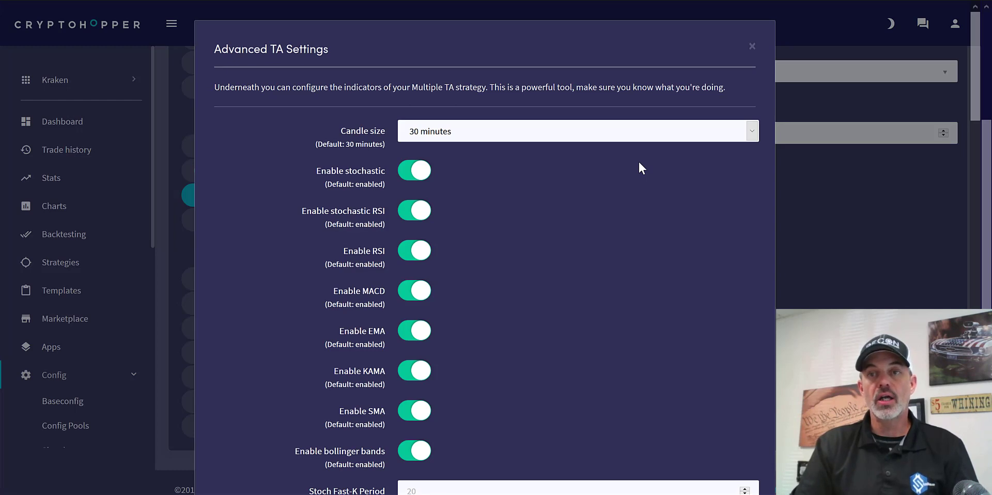
click(752, 133)
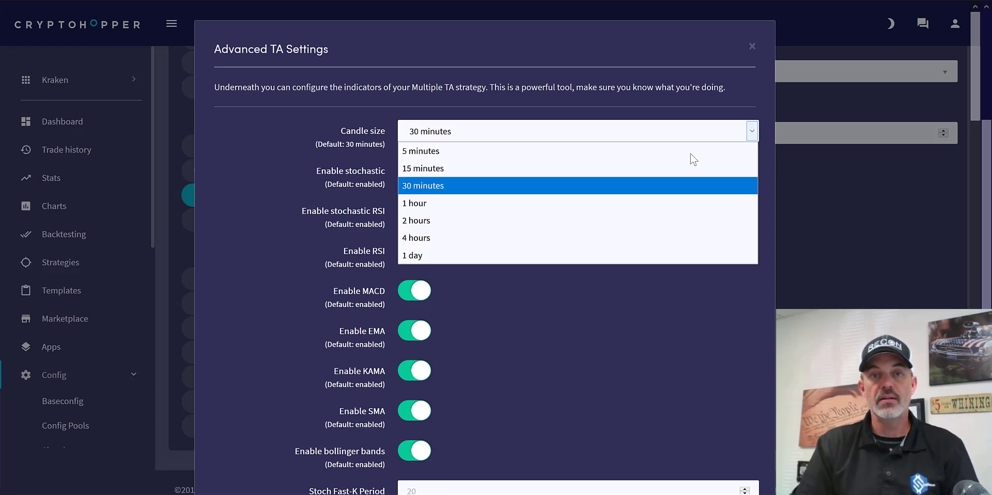
click(675, 168)
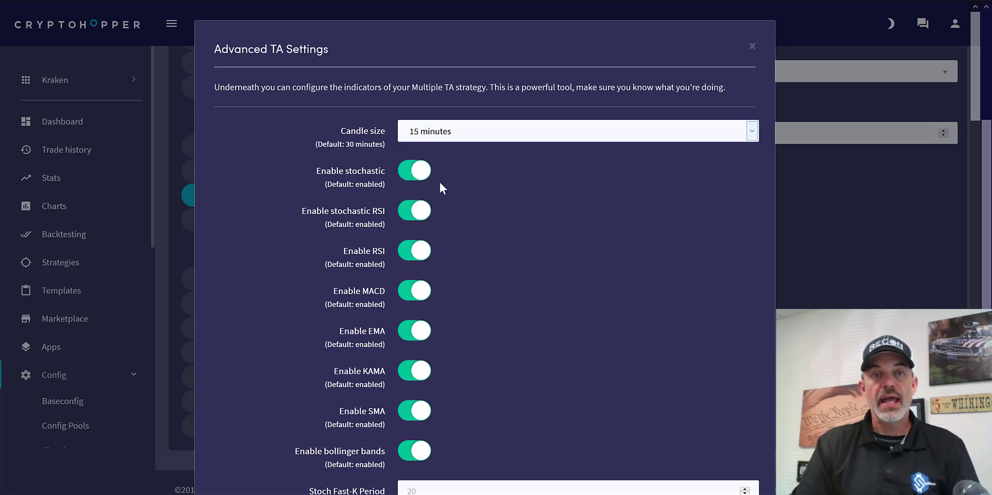
- Disable the stochastic, stochastic RSI, MACD, EMA, KAMA and SMA indicators, keeping only RSI and Bollinger bands enabled
click(420, 172)
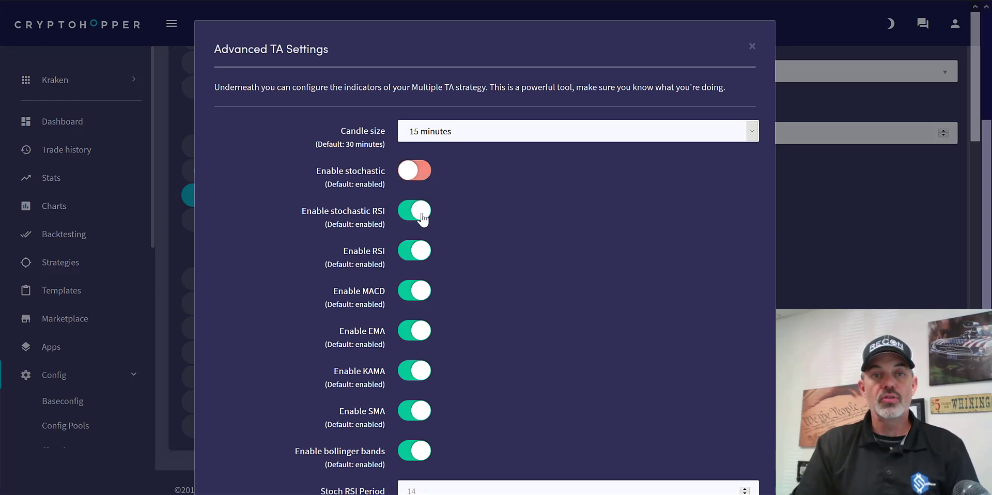
click(421, 212)
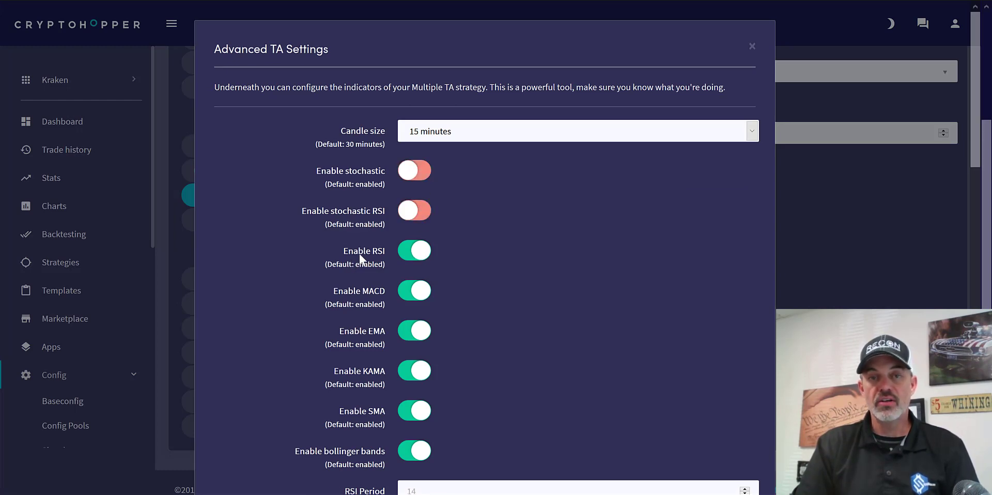
click(421, 299)
click(421, 371)
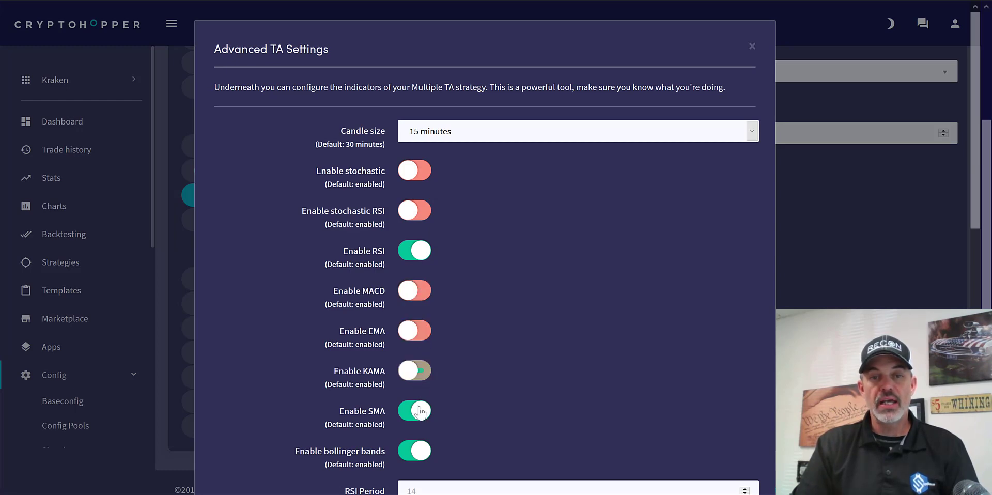
click(420, 412)
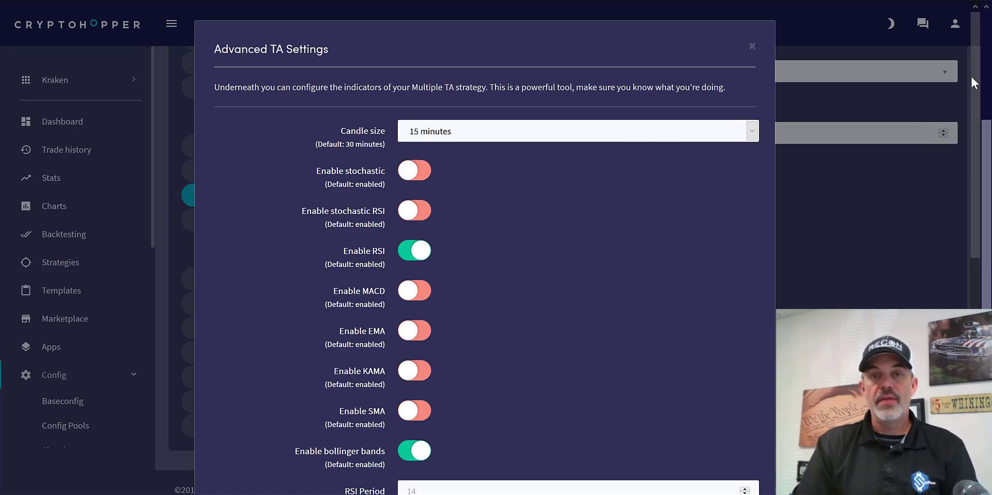
- Set the RSI period to 9, oversold threshold to 20 and overbought threshold to 90, and make RSI necessary for a buy signal
drag(972, 75, 976, 192)
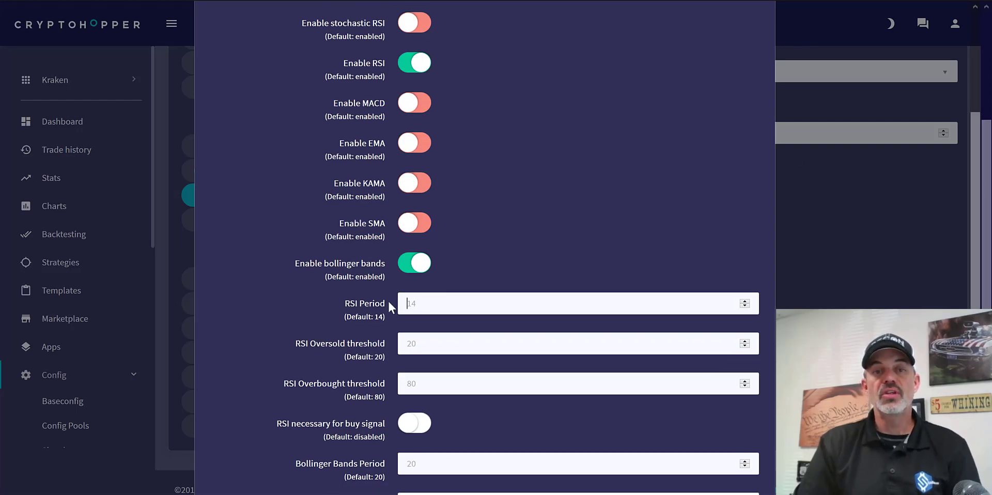
click(434, 307)
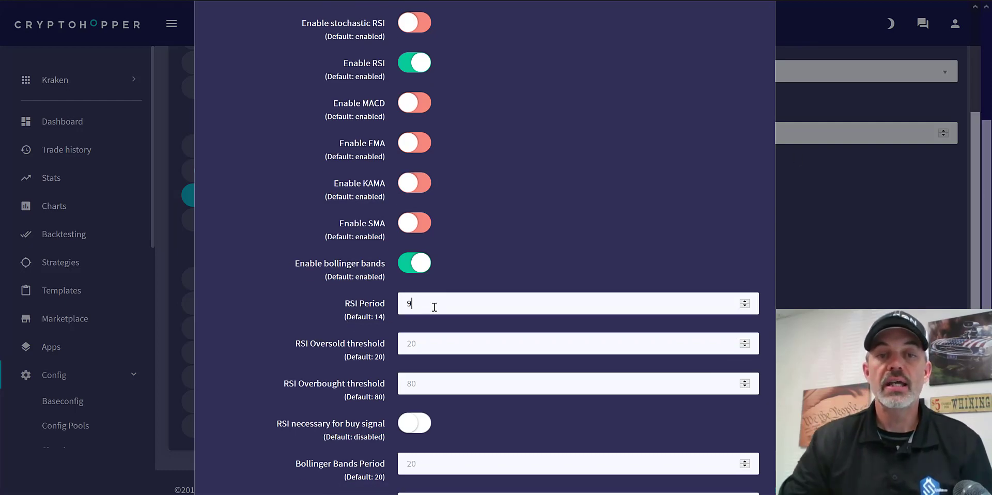
text(9)
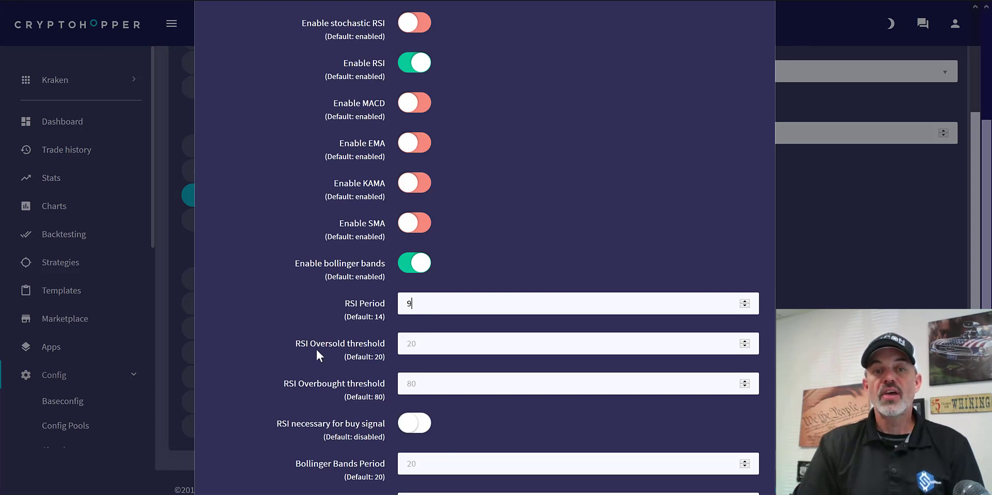
click(434, 341)
text(20)
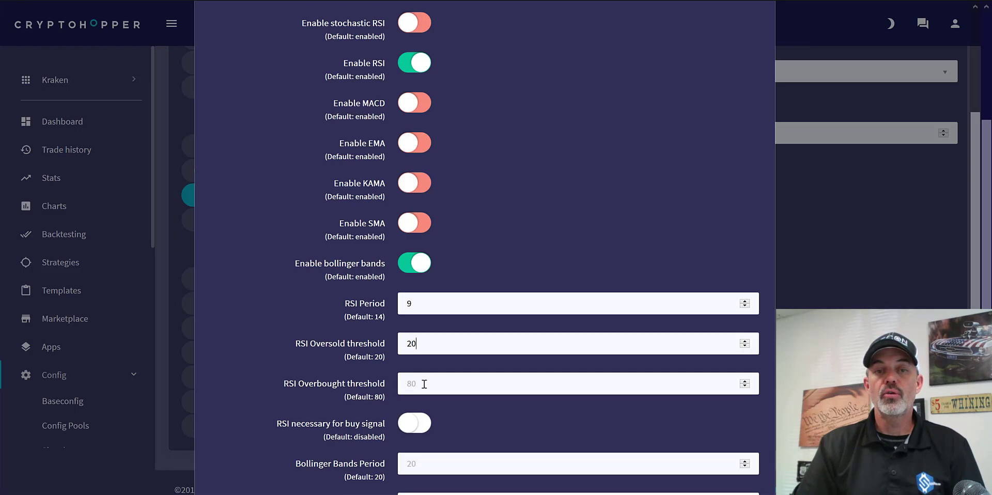
click(427, 383)
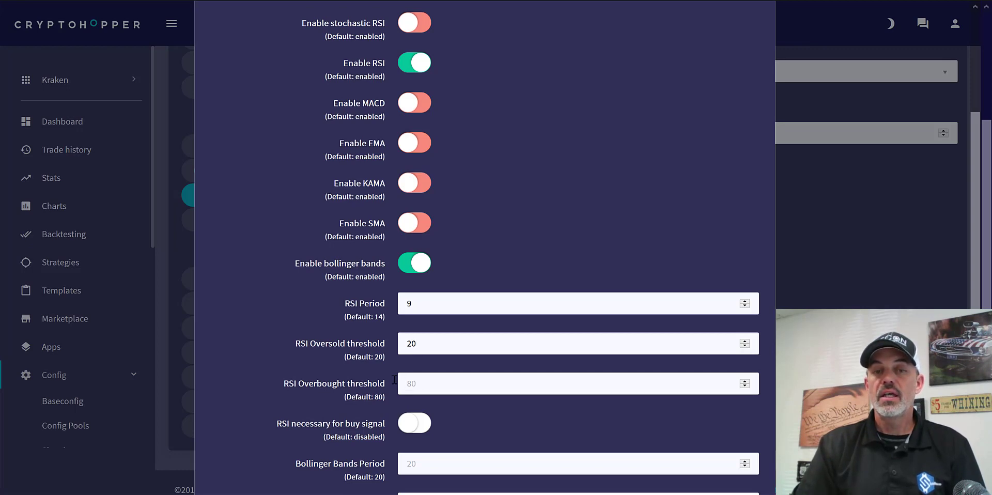
text(90)
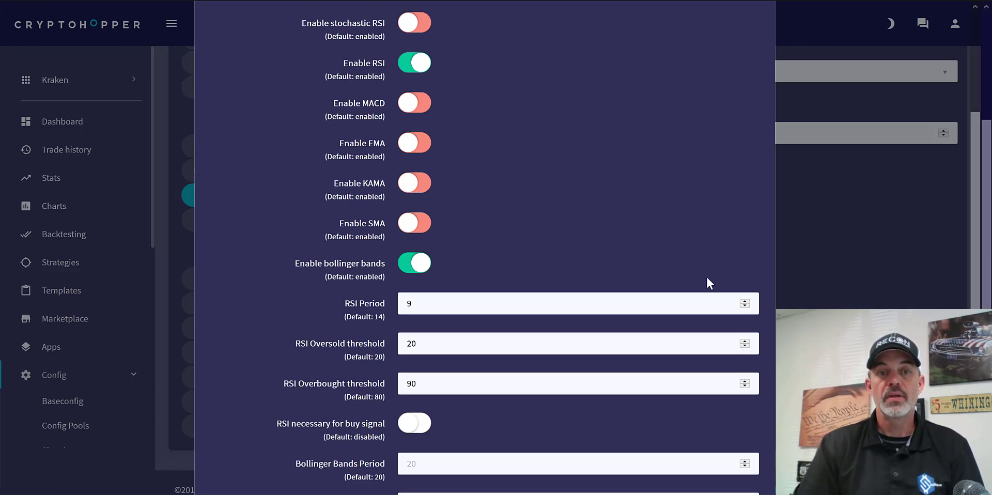
scroll(517, 383, down, 1)
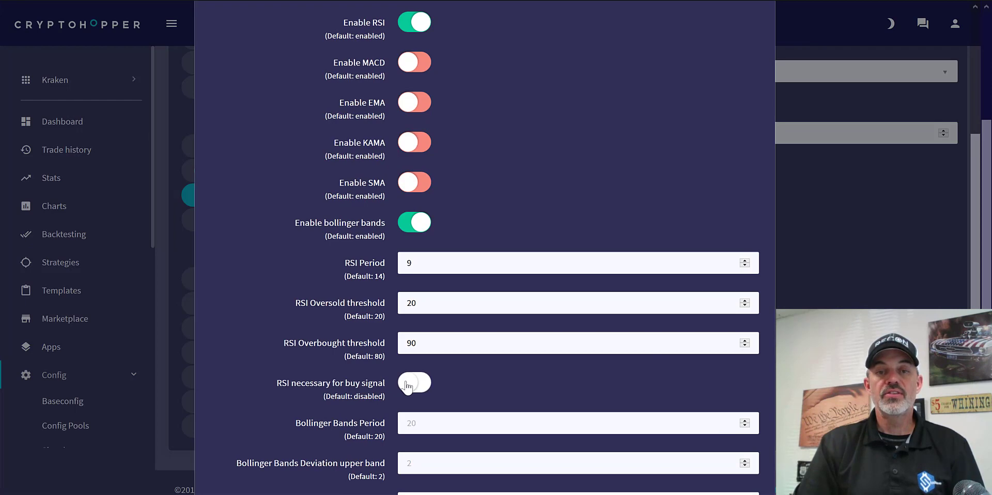
click(407, 385)
- Set the Bollinger Bands period to 20 and both the upper and lower band deviations to 2.5
scroll(904, 309, down, 4)
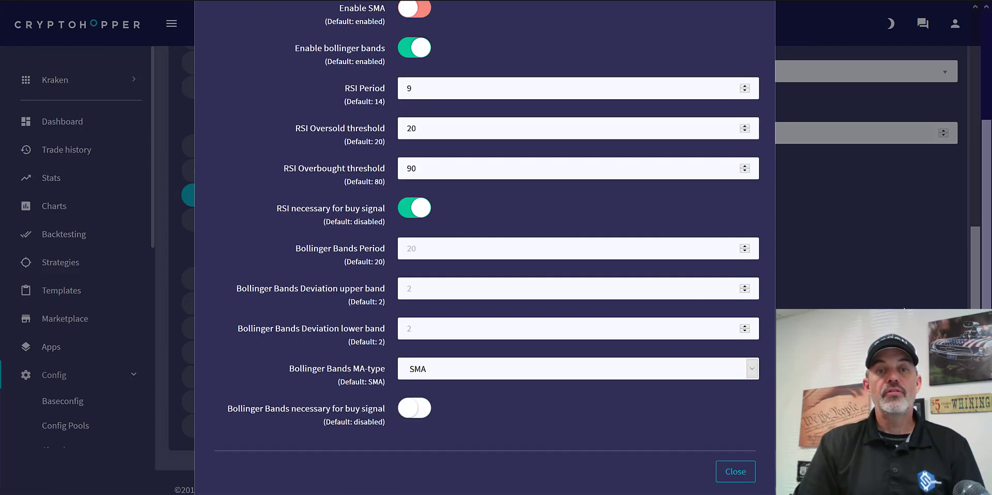
click(441, 249)
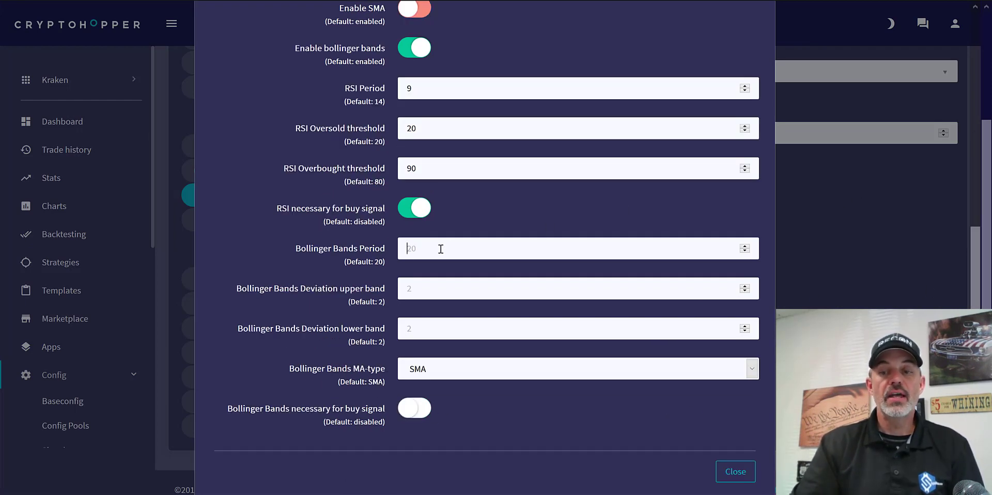
text(20)
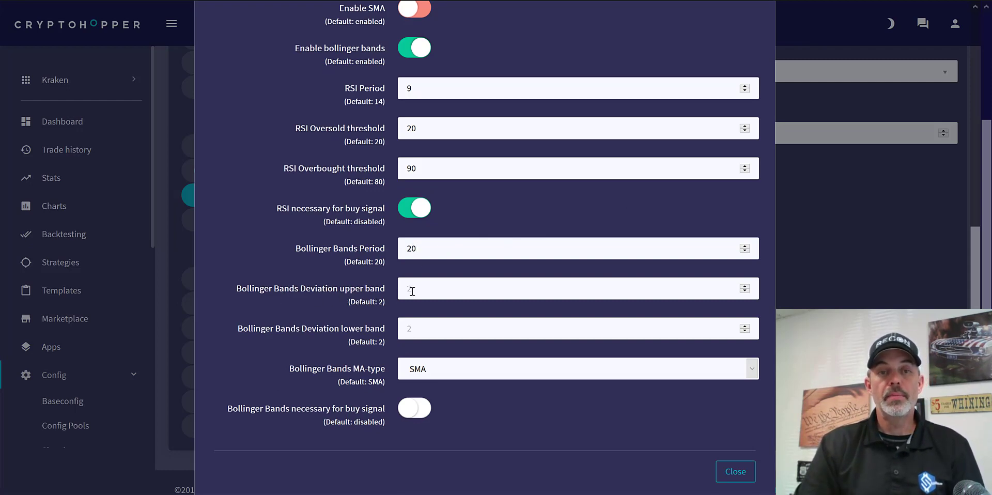
click(430, 287)
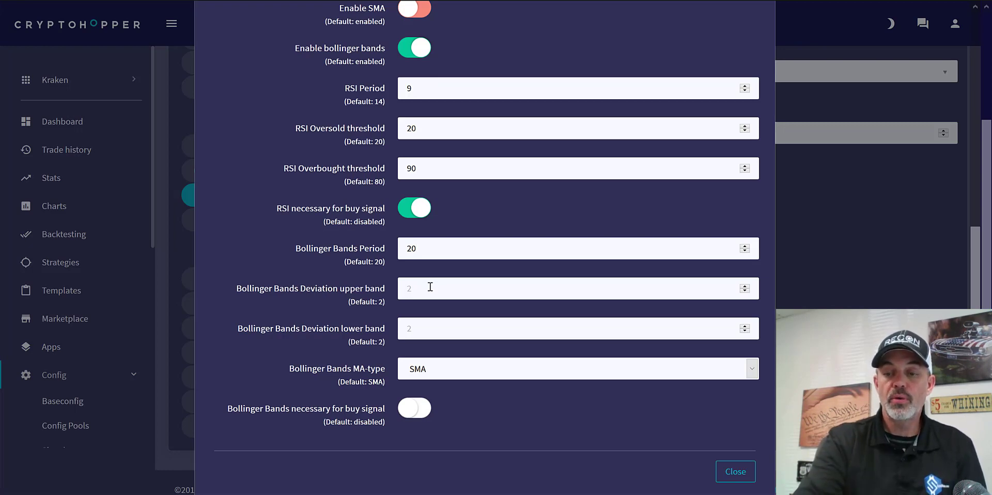
text(2.5)
click(440, 327)
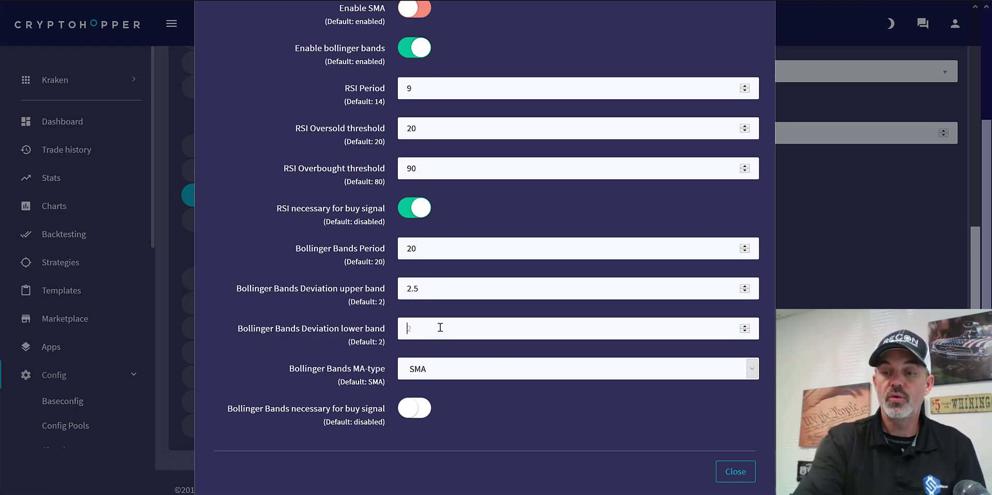
text(2.5)
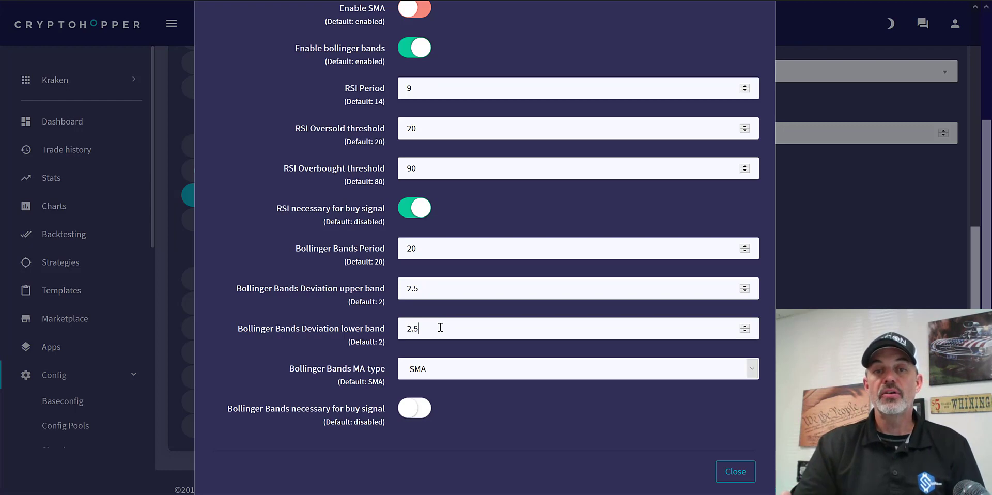
- Set the Bollinger Bands MA-type to EMA and make Bollinger Bands necessary for a buy signal
click(753, 367)
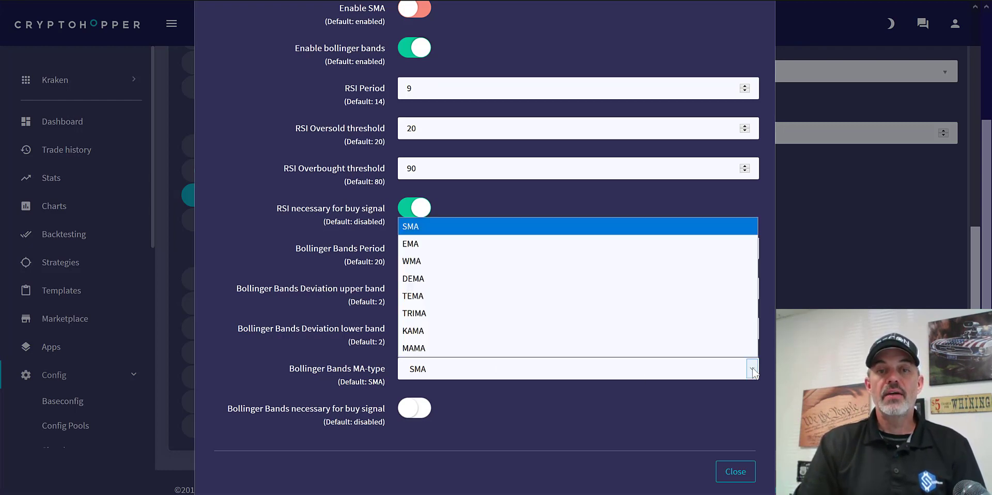
click(562, 243)
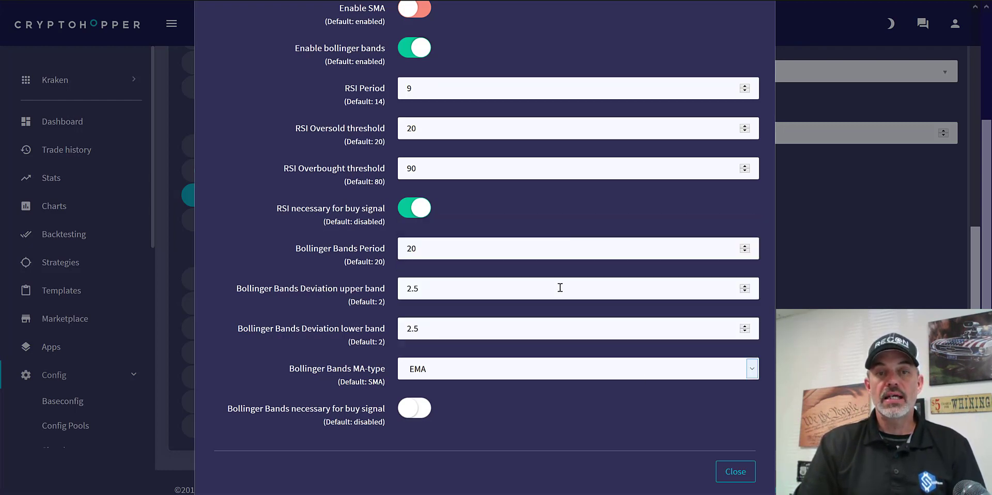
click(406, 411)
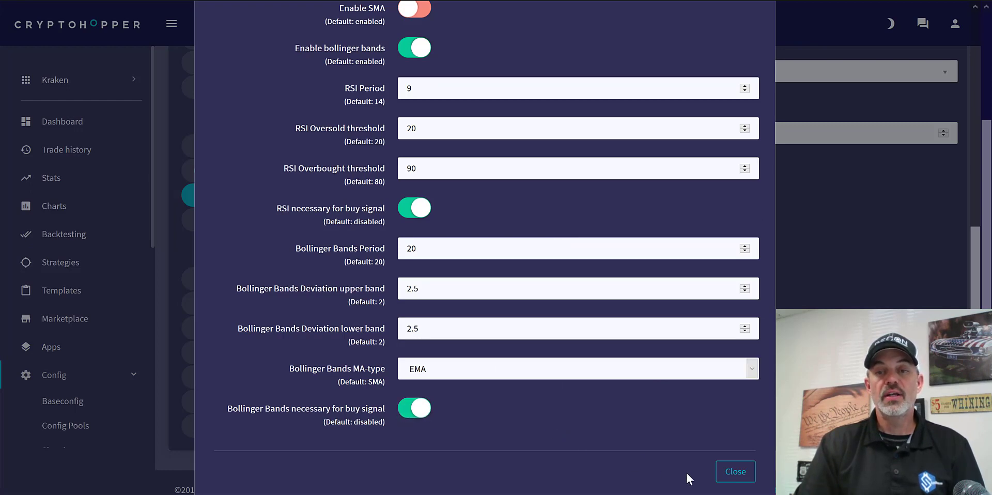
- Close the advanced TA settings, save the hopper configuration and decline the browser's offer to save the login
click(734, 472)
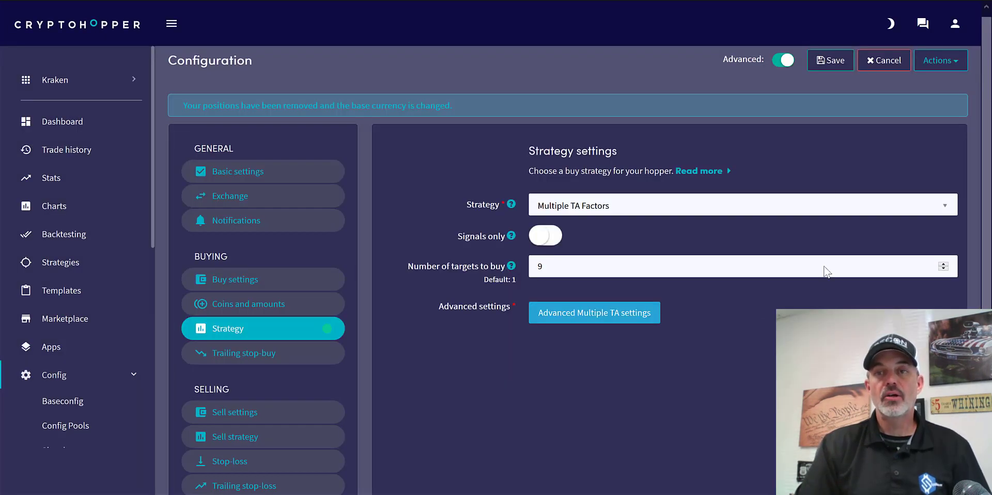
click(829, 62)
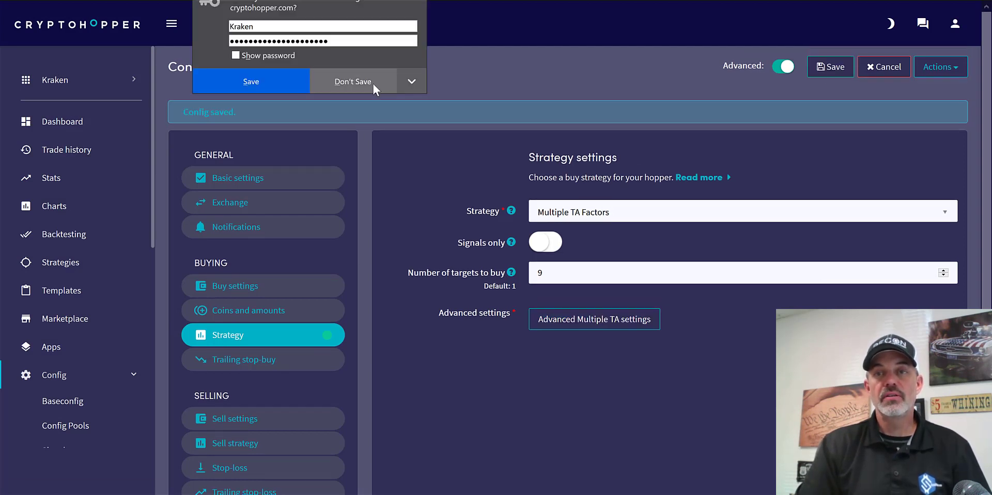
click(372, 82)
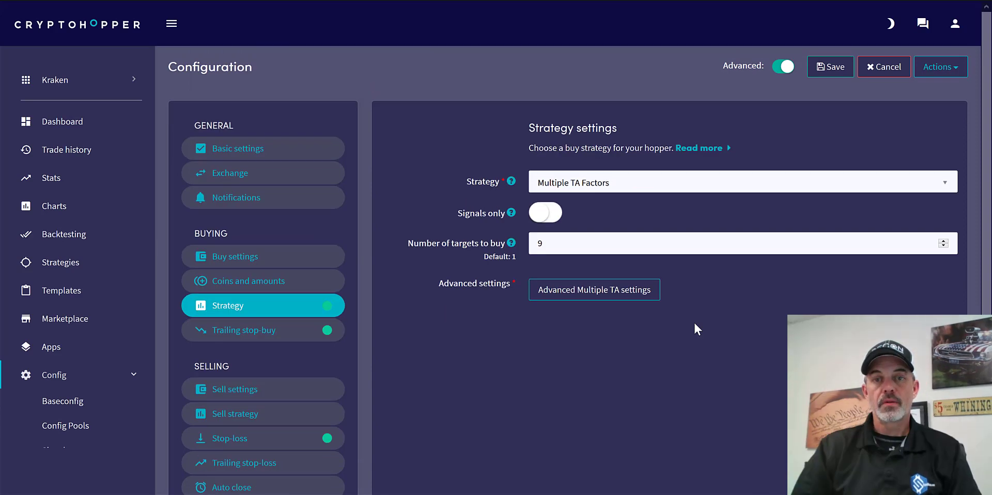
- Review the hopper's trailing stop-buy, sell settings, sell strategy, stop-loss and trailing stop-loss configuration
click(285, 334)
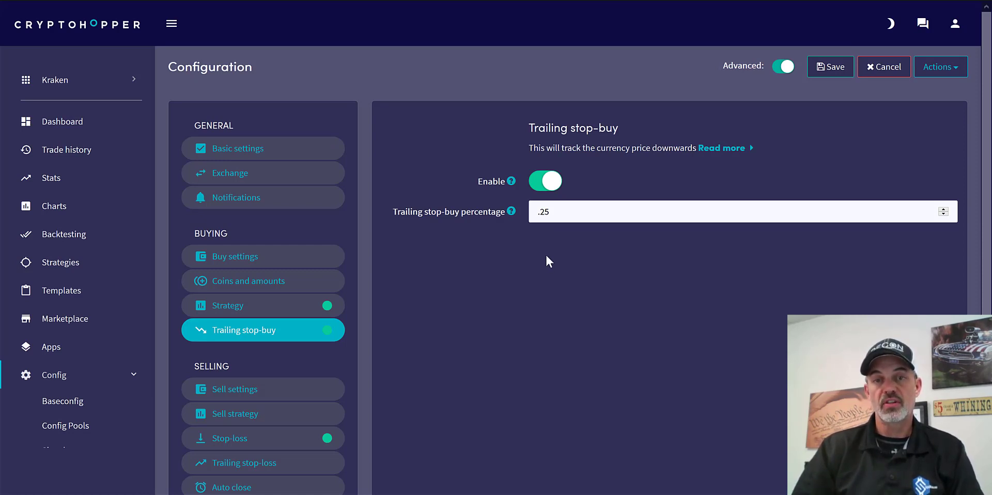
click(297, 394)
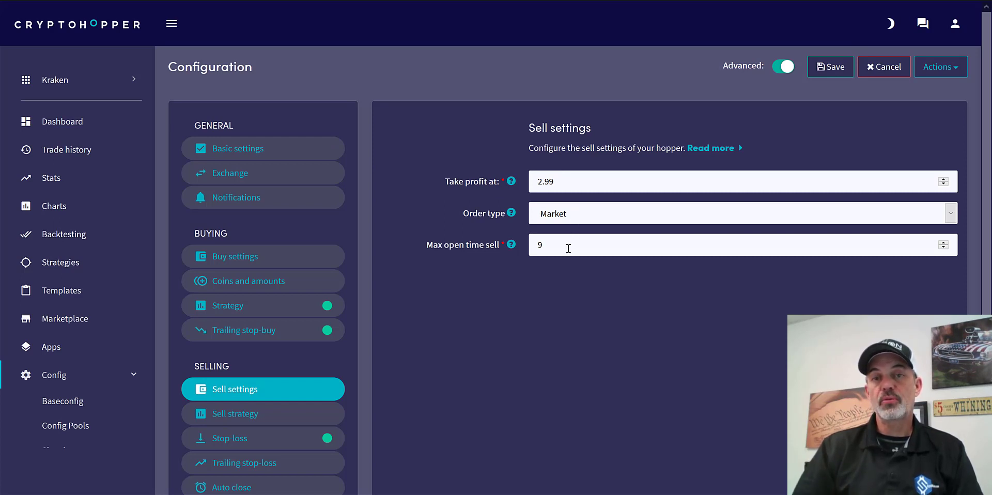
click(278, 420)
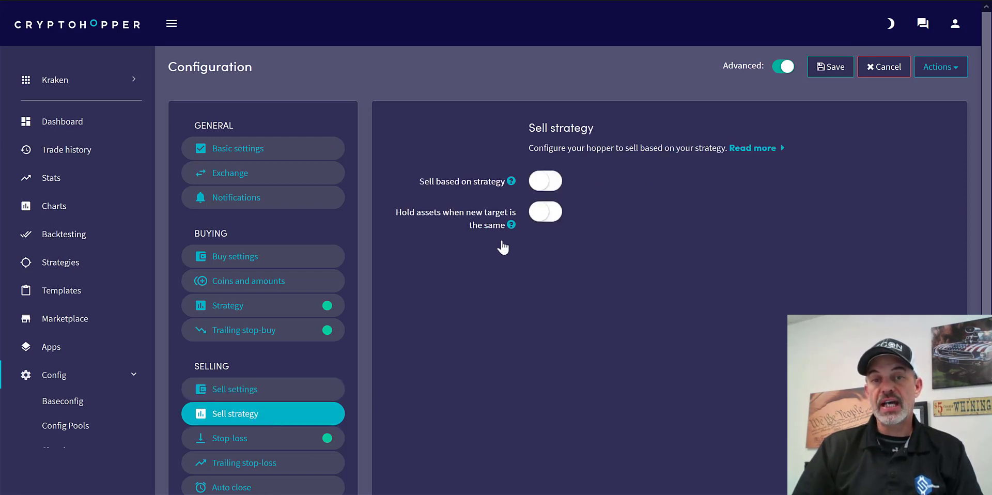
click(305, 393)
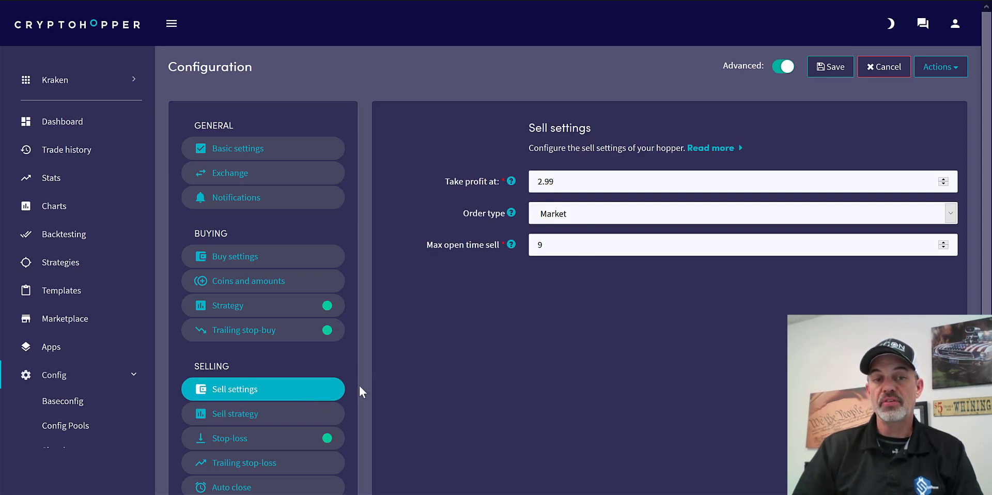
click(275, 438)
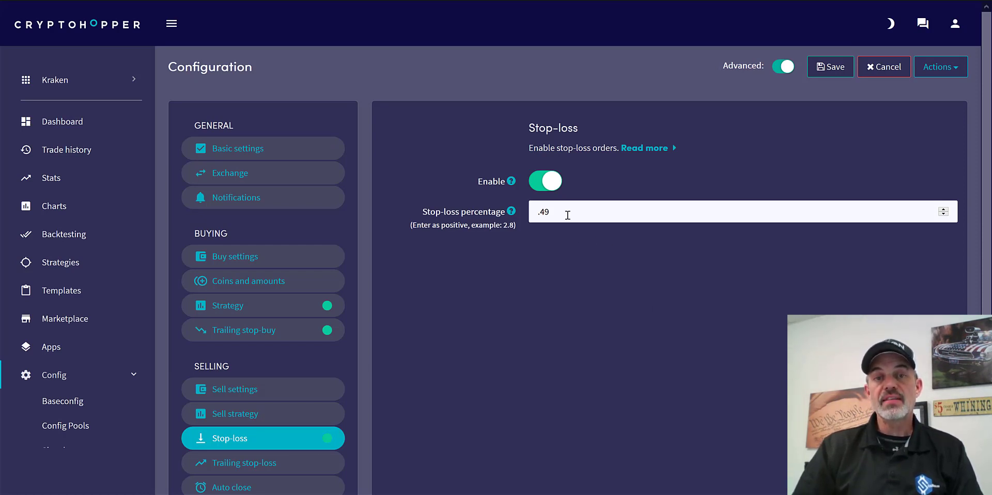
double_click(534, 214)
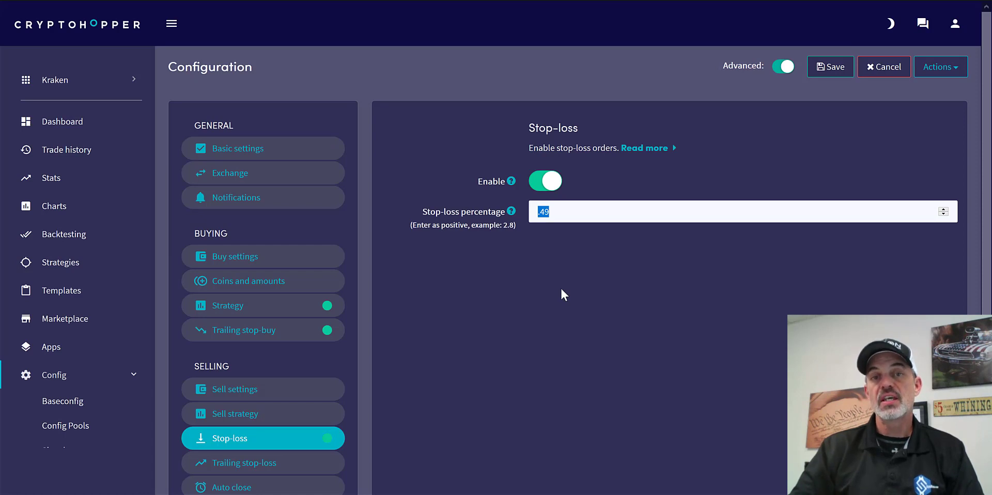
click(575, 247)
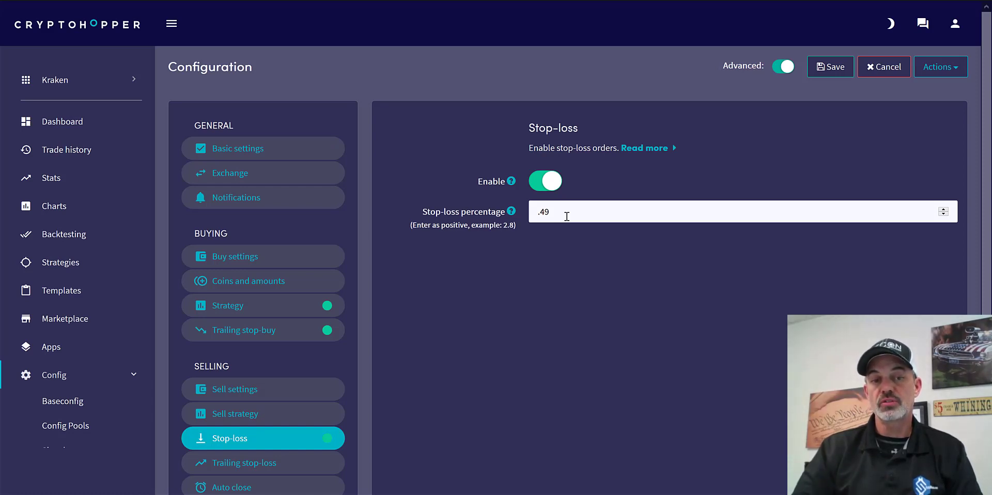
click(314, 465)
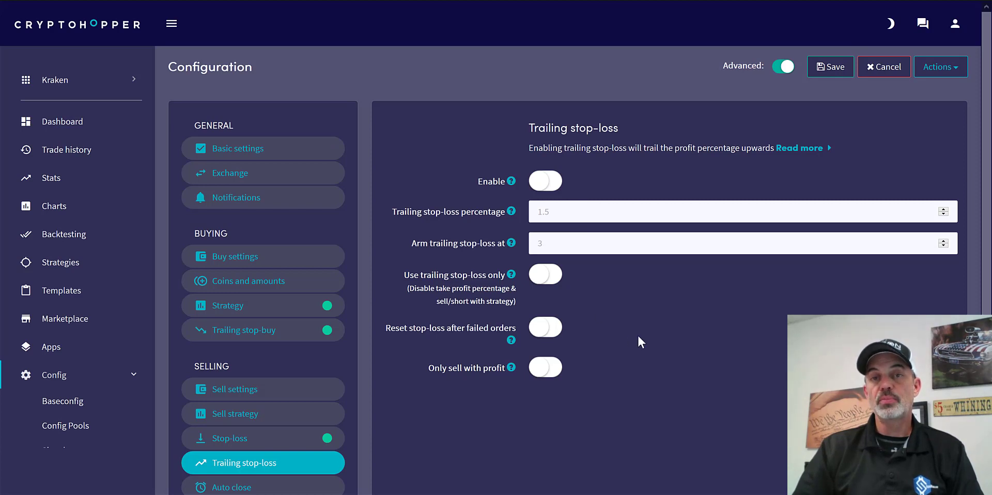
click(309, 399)
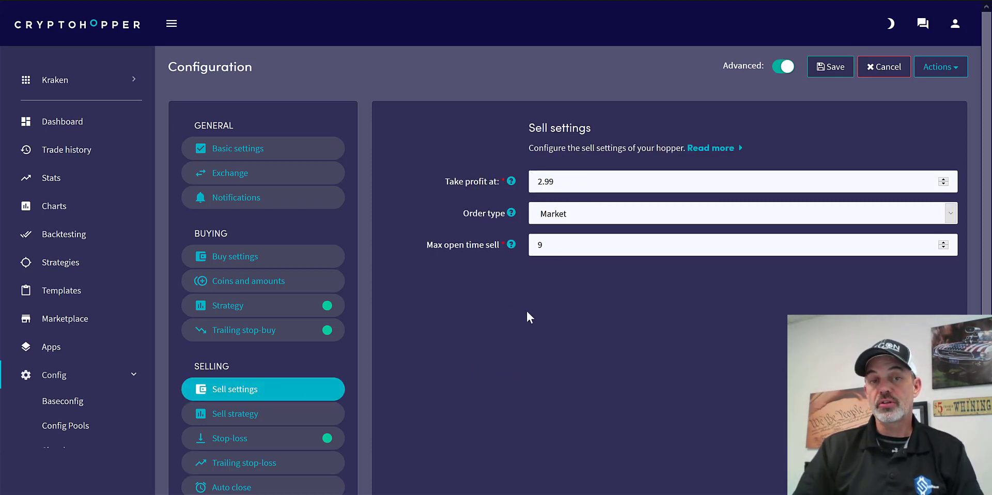
- Review the hopper's trailing stop-loss, auto close, shorting and Dollar Cost Averaging settings
click(288, 464)
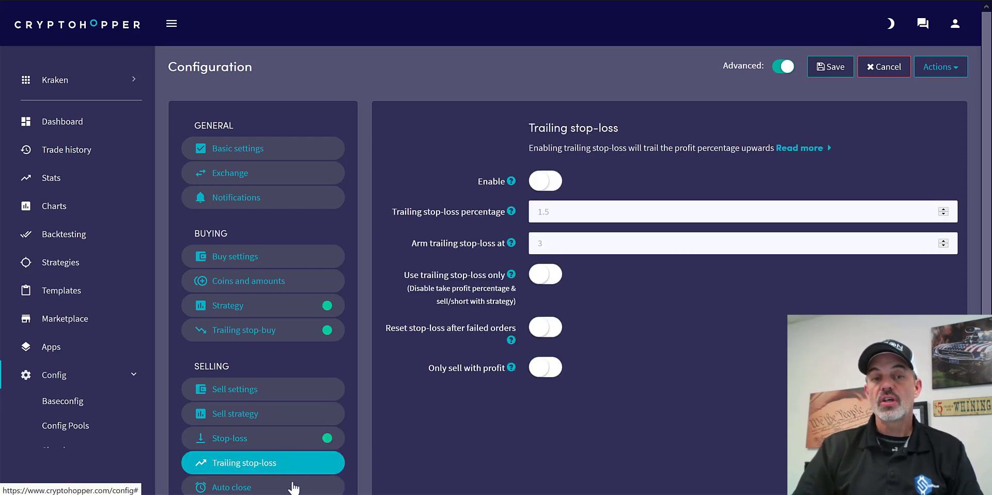
scroll(988, 182, down, 3)
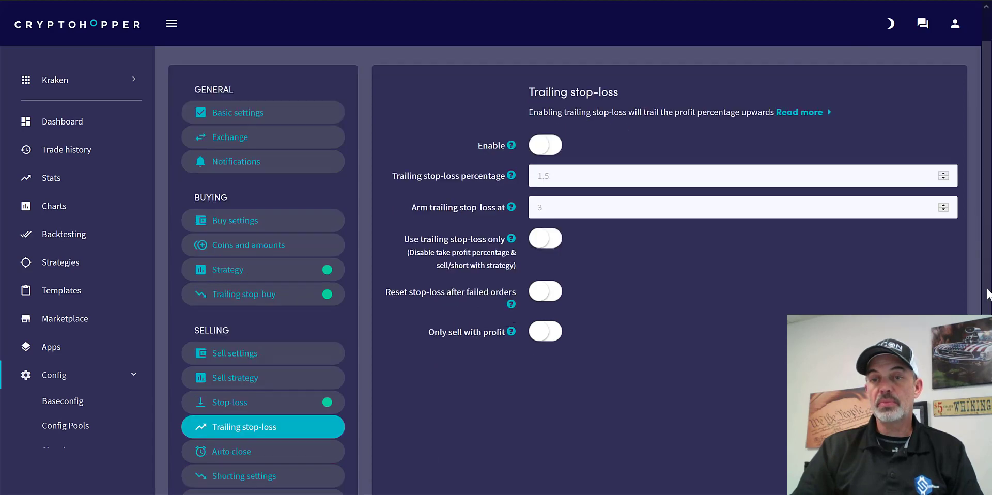
click(330, 362)
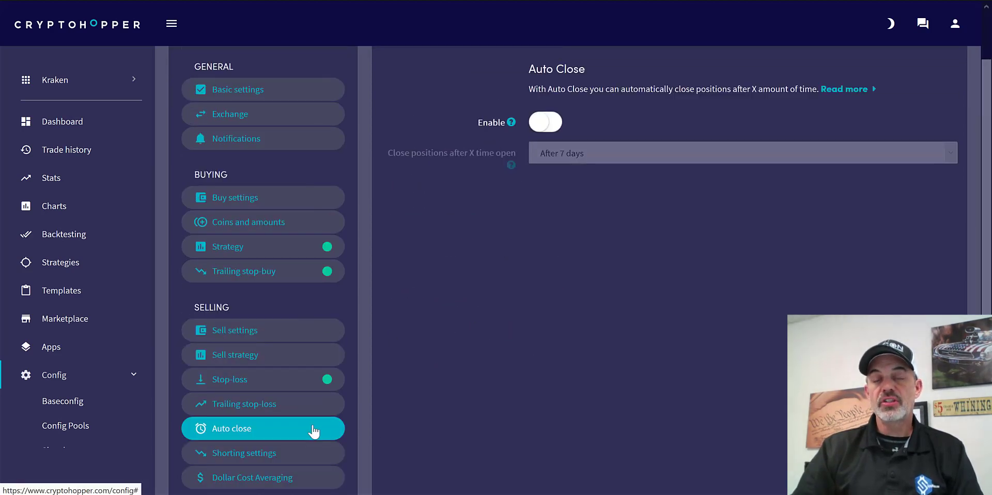
click(313, 454)
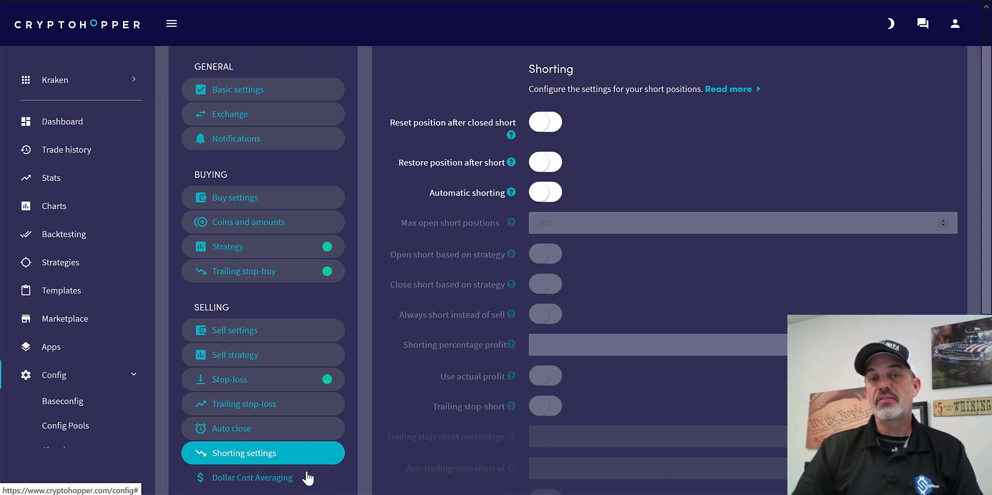
click(308, 479)
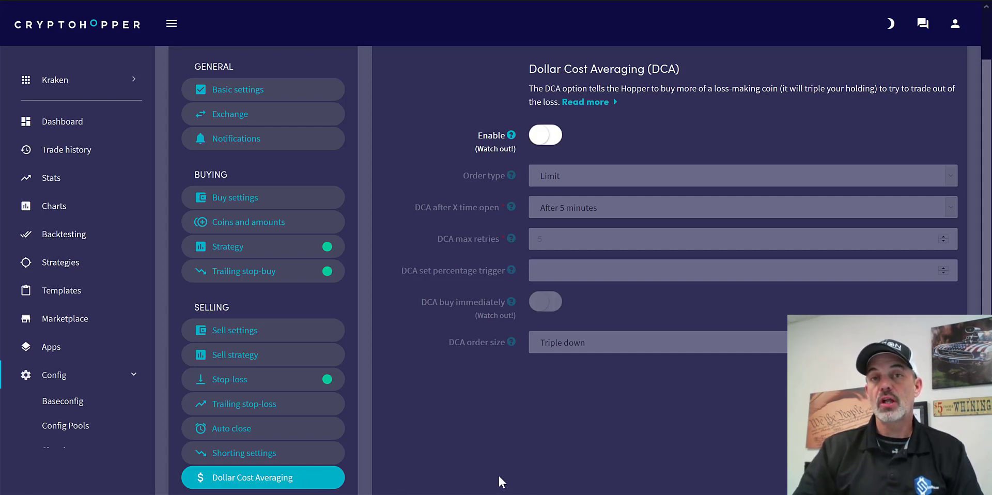
scroll(499, 472, down, 1)
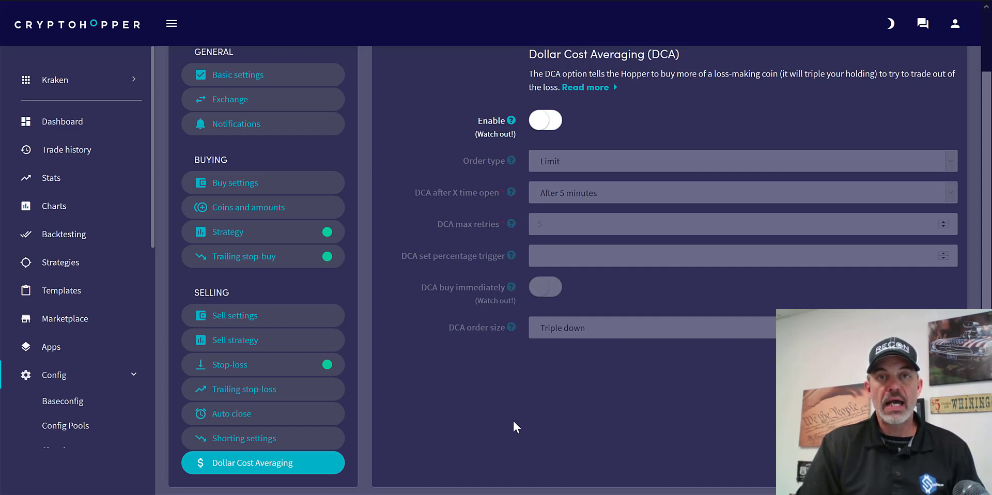
- Start a new config pool for the hopper and name it "1 Hour"
click(78, 427)
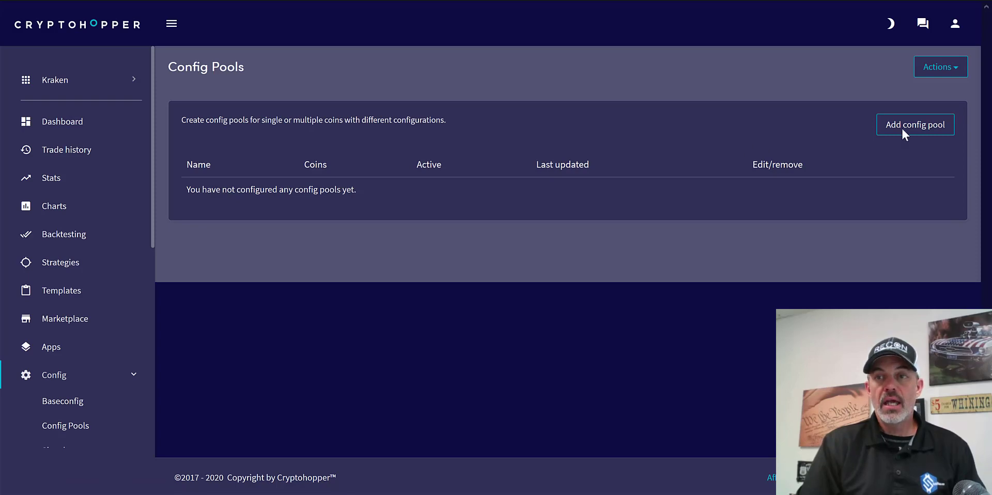
click(918, 127)
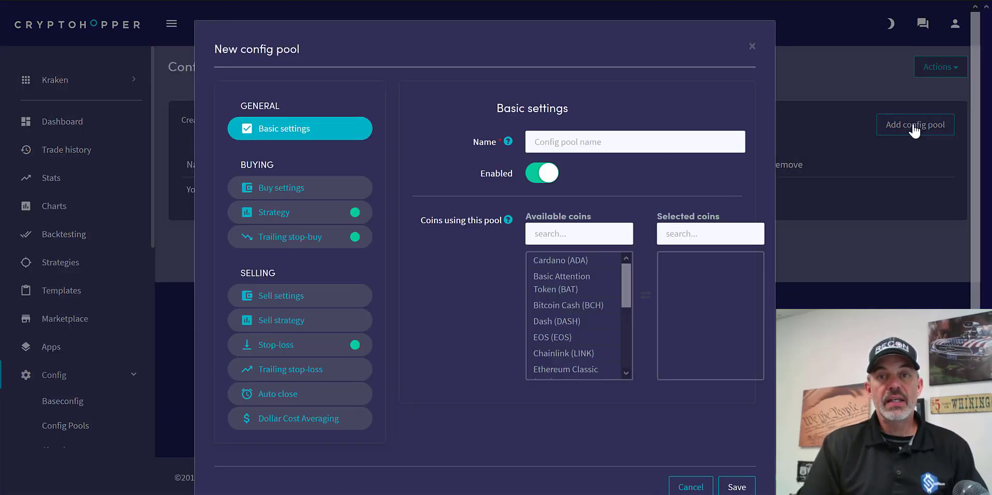
click(681, 149)
text(1 Hou)
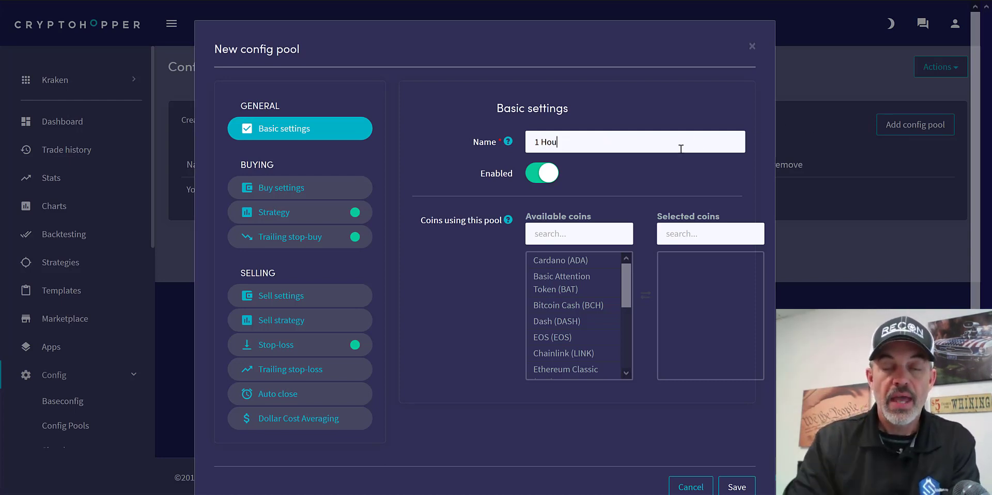
text(r)
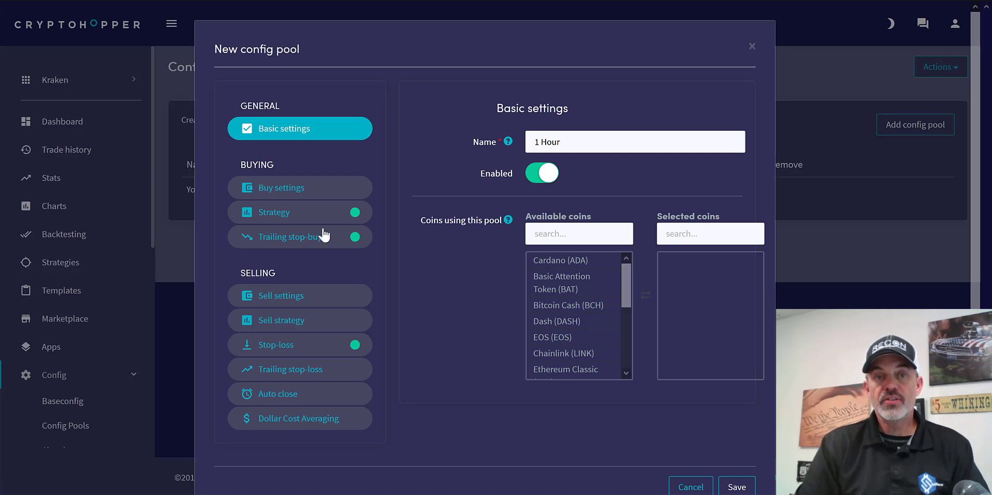
- Set the candle size in the 1 Hour pool's advanced Multiple TA settings to 1 hour
click(309, 216)
click(616, 171)
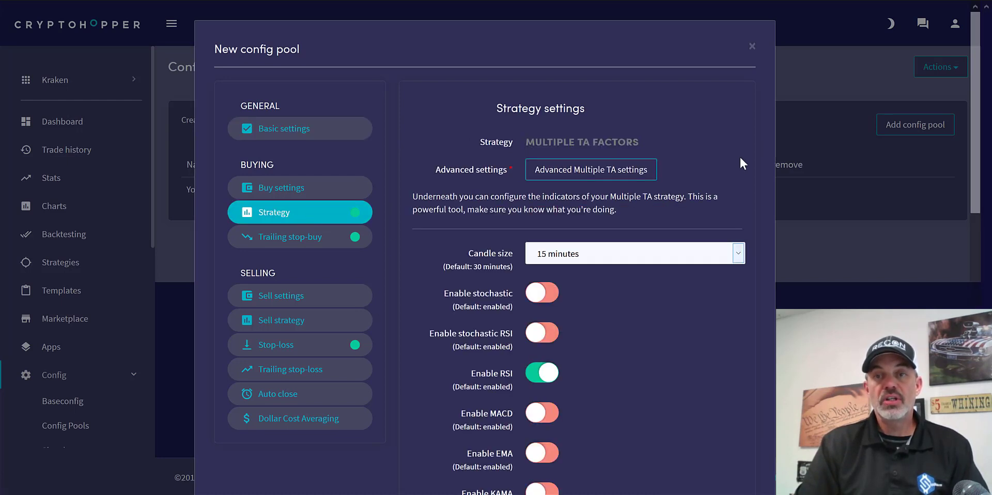
click(737, 256)
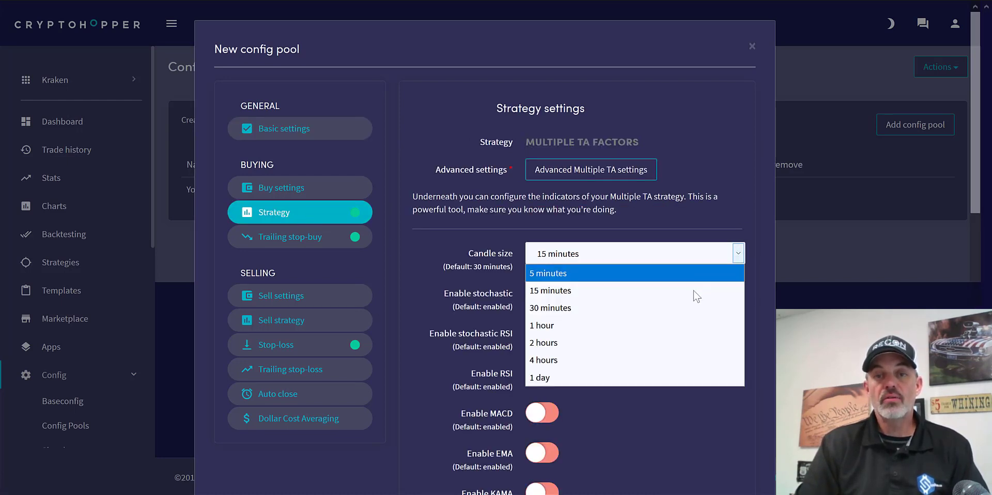
click(694, 325)
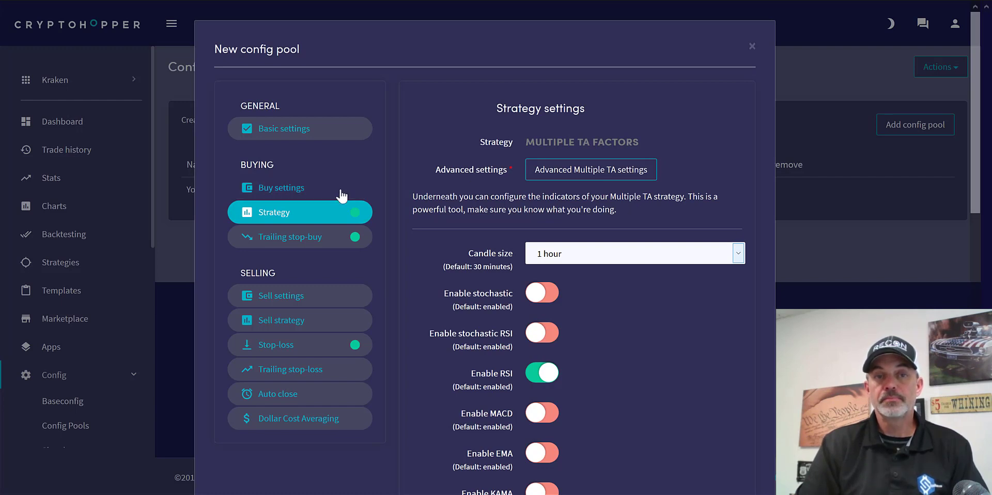
- Add Basic Attention Token (BAT) and Ethereum Classic (ETC) to the coins using the 1 Hour pool
click(321, 134)
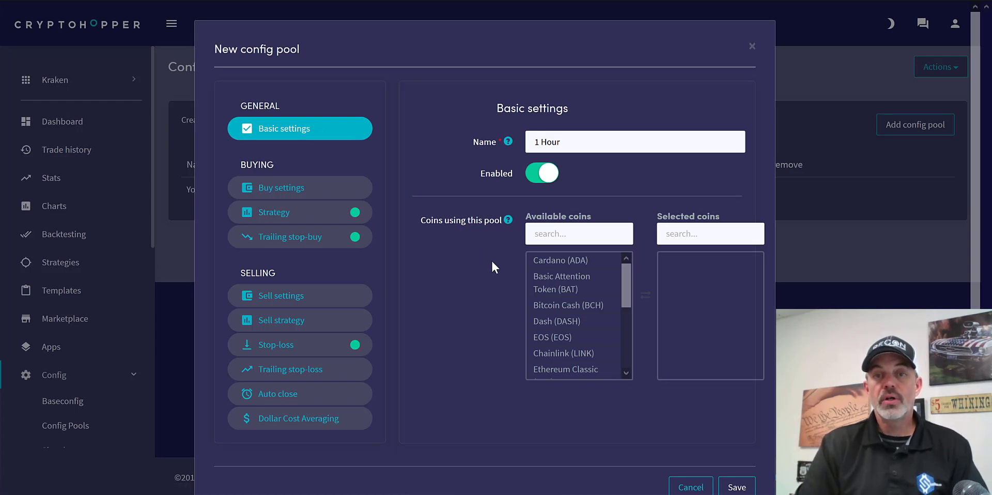
click(601, 282)
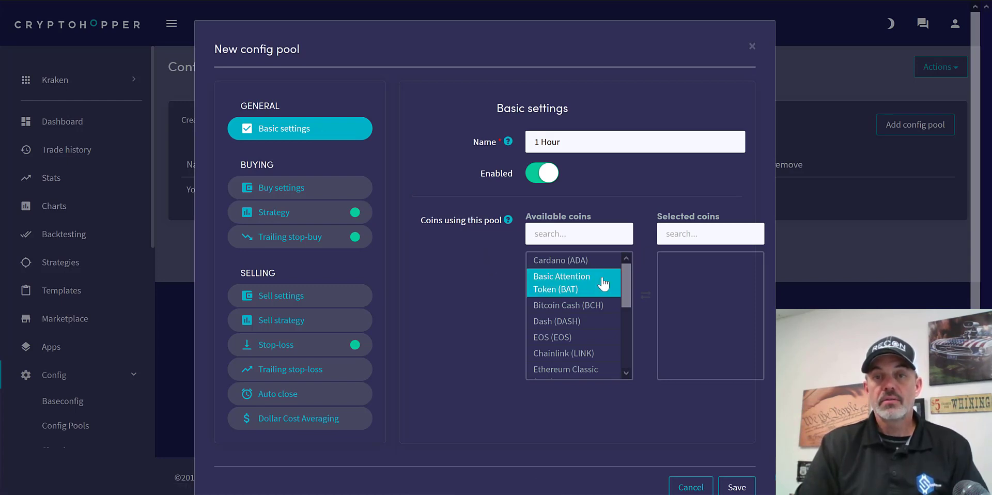
double_click(603, 284)
drag(625, 268, 623, 298)
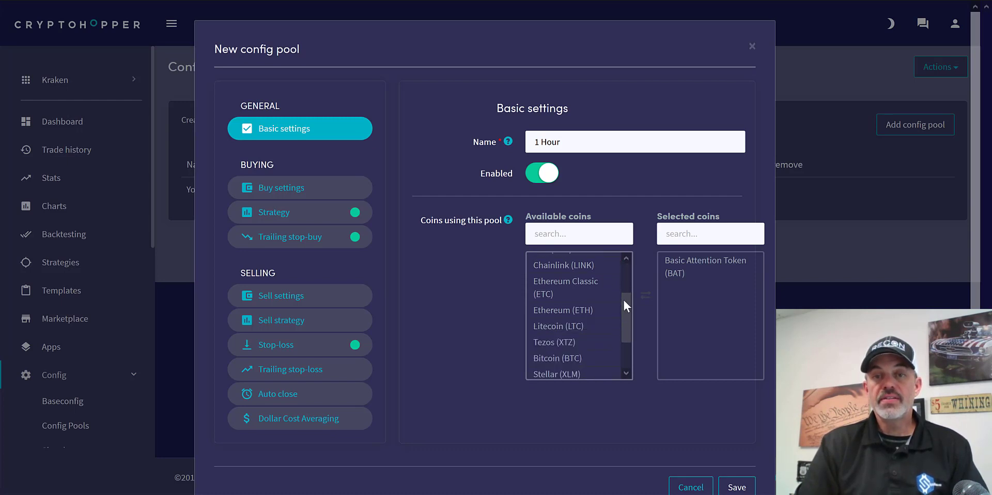
click(594, 292)
double_click(593, 292)
click(608, 300)
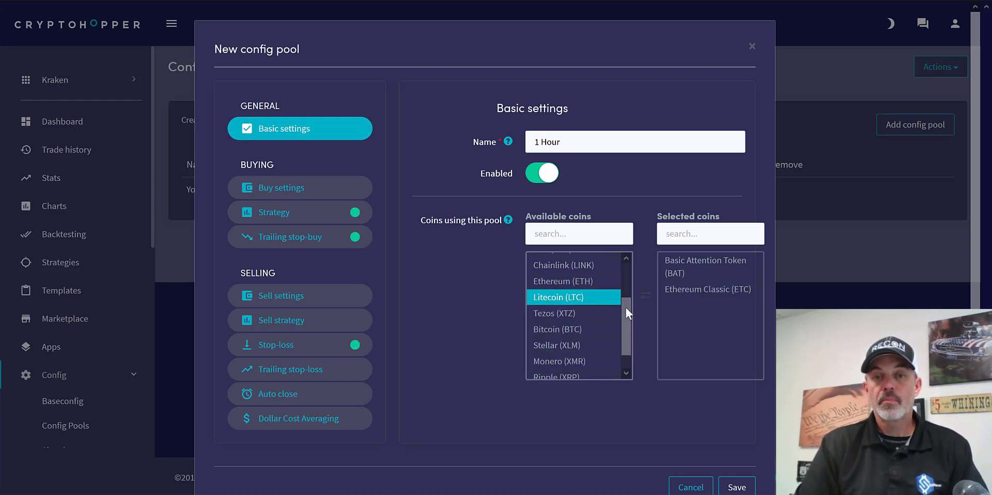
- Add Zcash (ZEC) and Chainlink (LINK) to the 1 Hour pool's coins and save the pool
drag(628, 308, 627, 329)
click(614, 354)
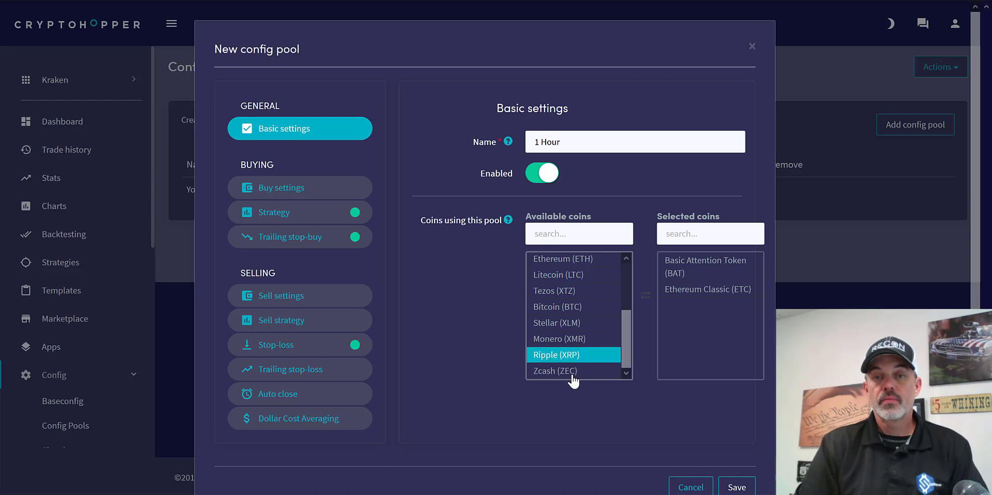
click(570, 372)
double_click(572, 377)
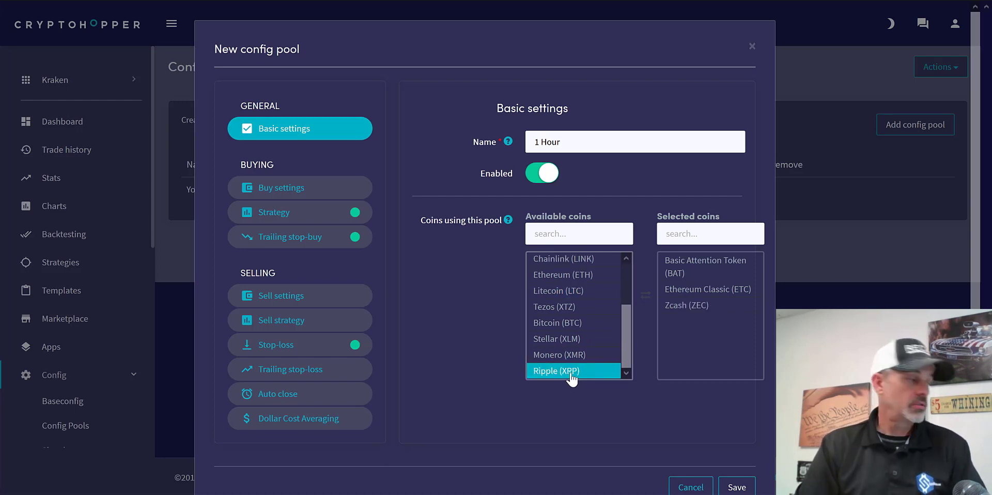
click(604, 279)
click(600, 270)
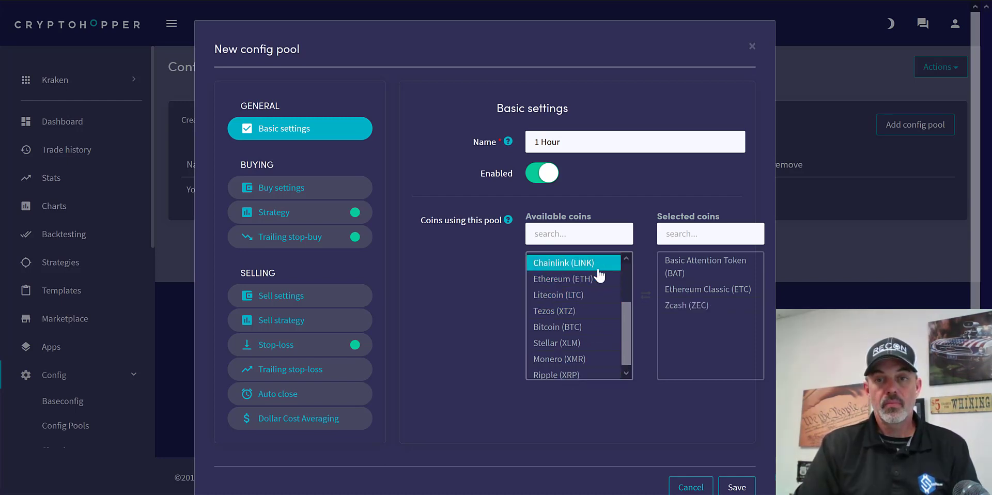
click(598, 270)
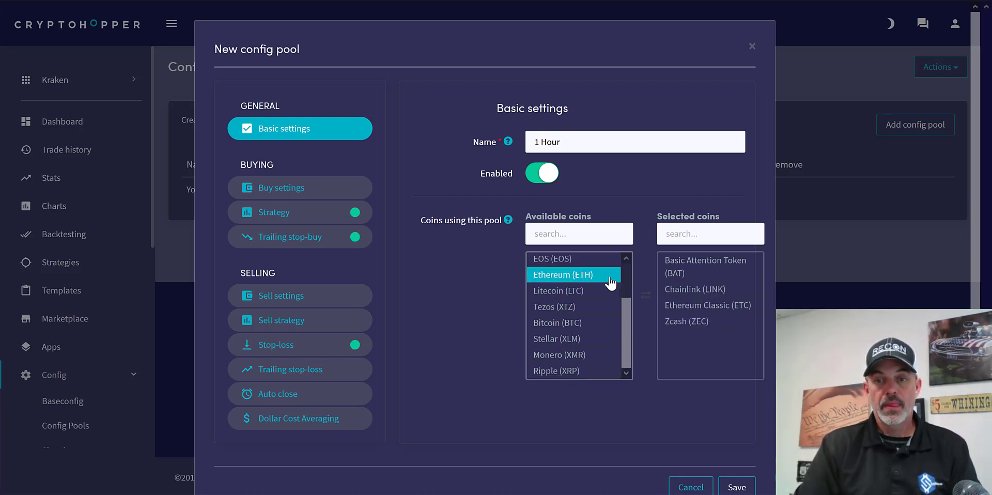
click(736, 487)
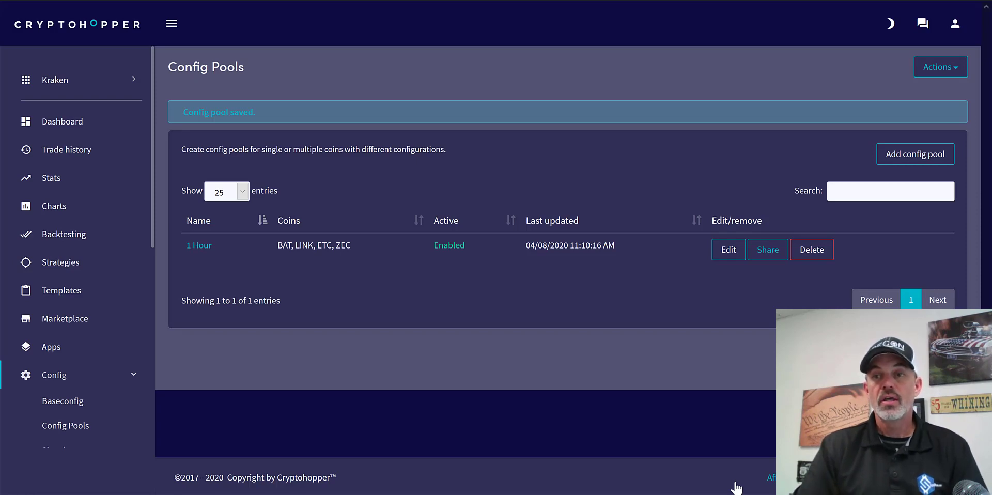
- Add another config pool named "30 Minute" and set its Multiple TA candle size to 30 minutes
click(915, 154)
text(3)
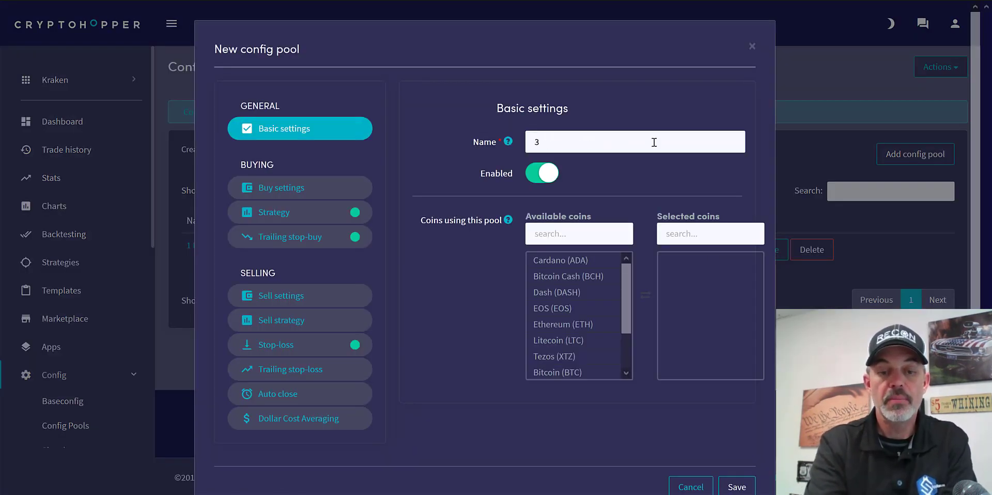
text(0 Minute)
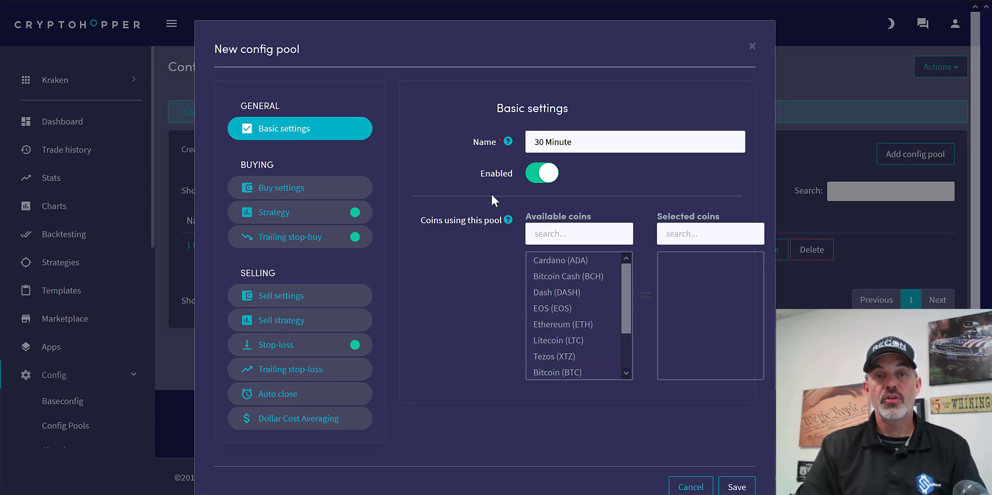
click(321, 214)
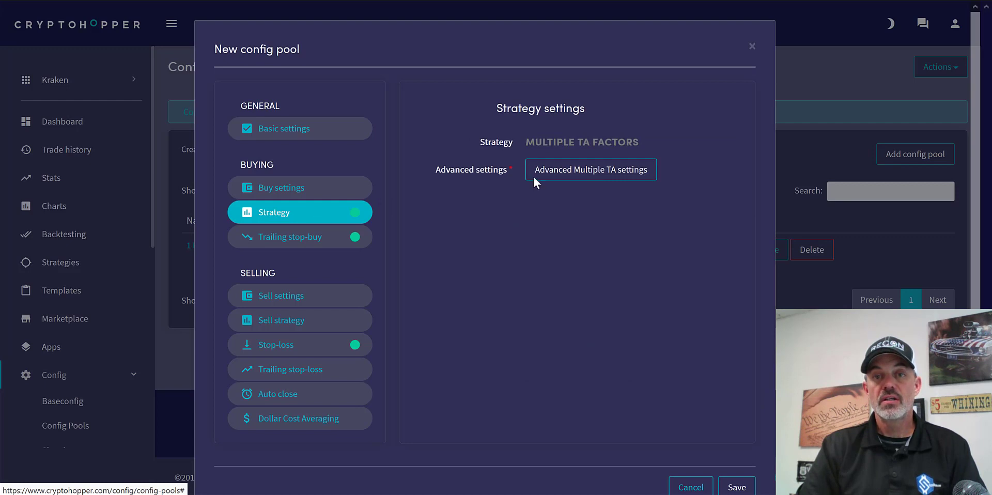
click(583, 165)
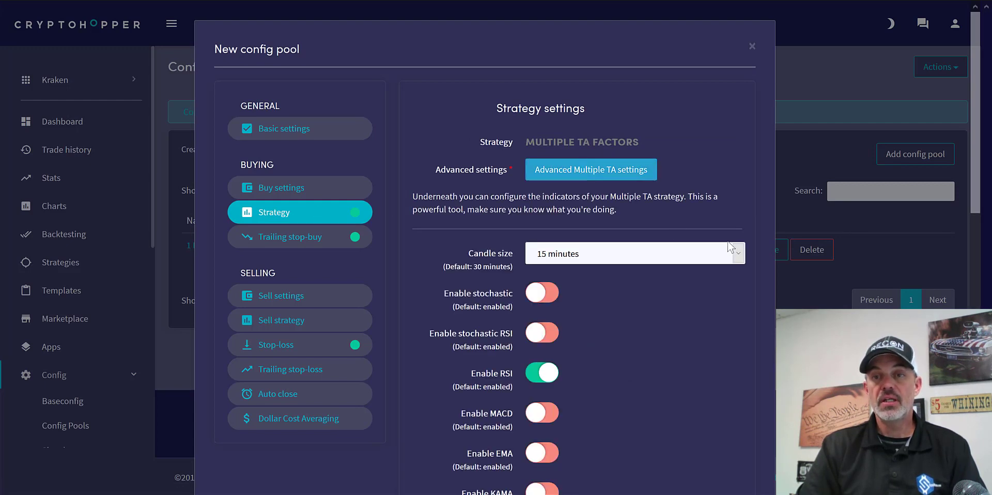
click(737, 253)
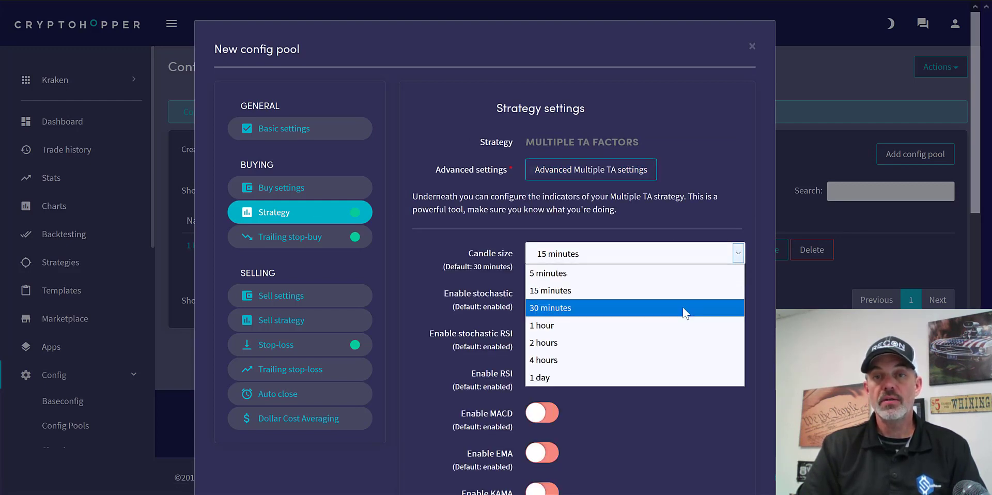
click(684, 308)
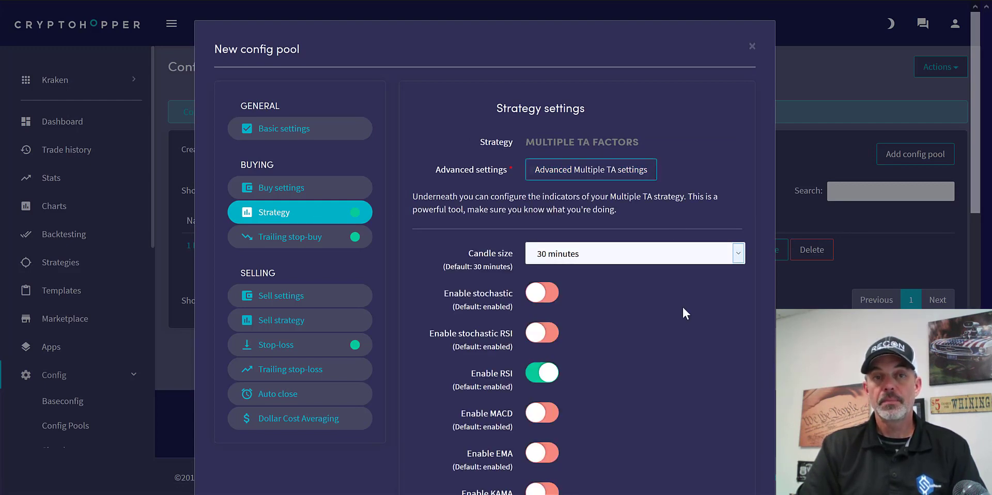
- Assign Bitcoin Cash (BCH) and Tezos (XTZ) to the 30 Minute pool and save it
click(313, 130)
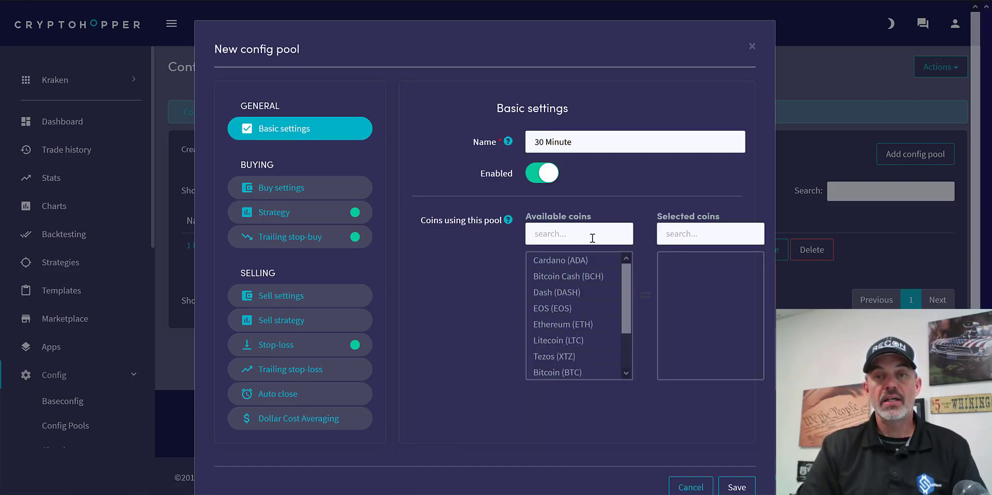
click(594, 277)
double_click(609, 278)
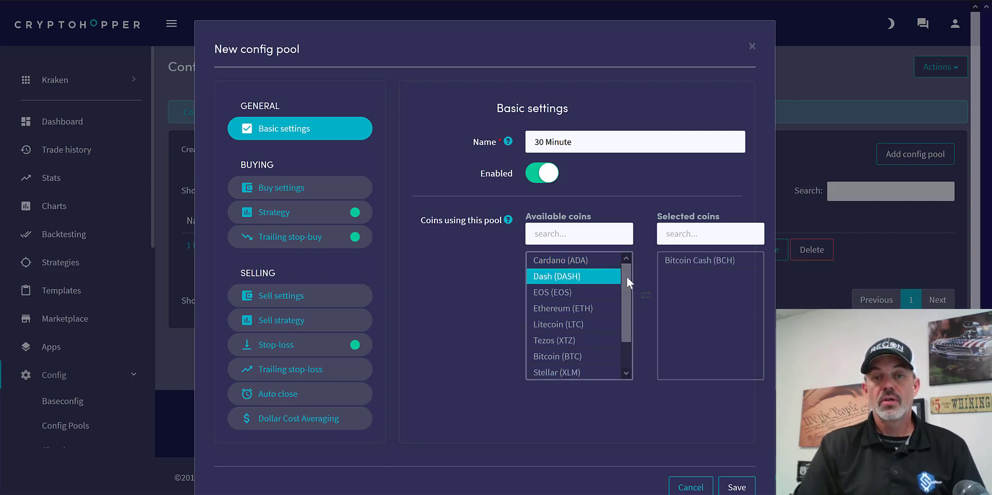
drag(627, 277, 625, 304)
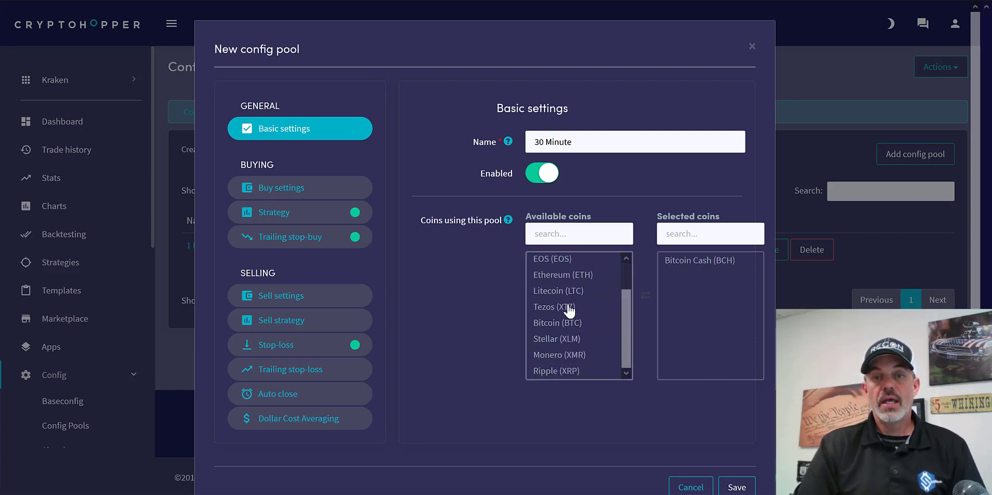
click(569, 308)
double_click(569, 308)
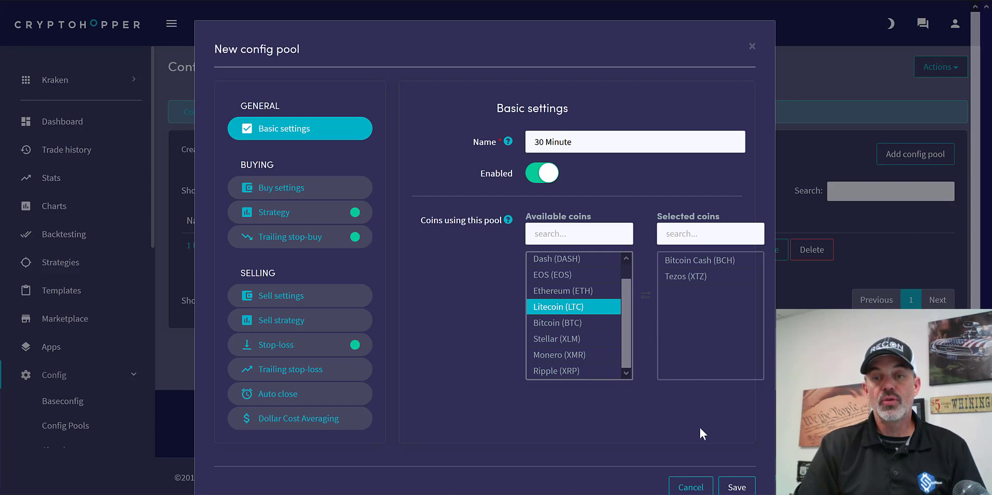
click(740, 486)
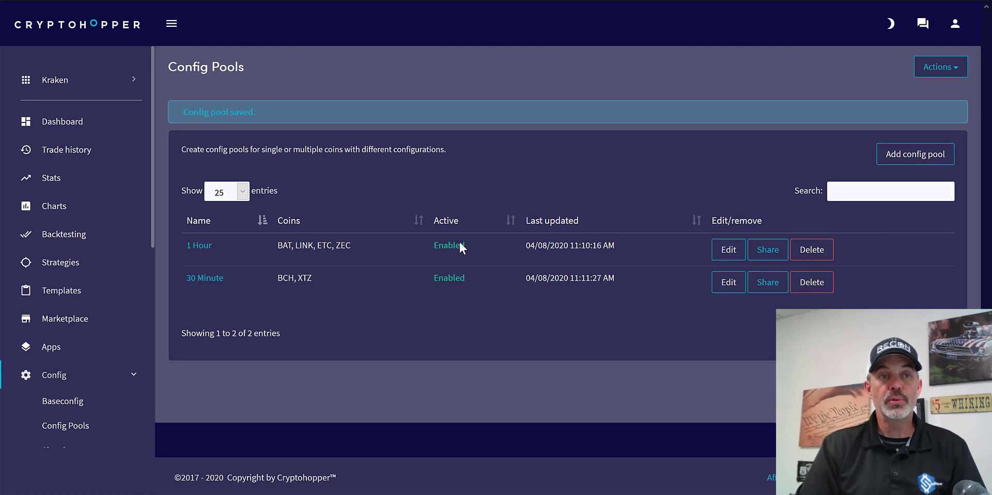
- Enable the live bot option in the Kraken bot's basic settings
click(73, 408)
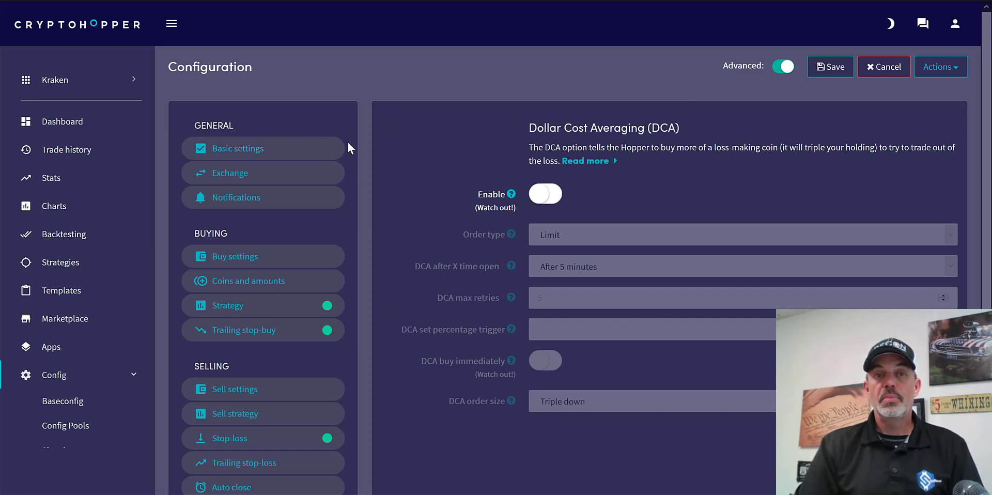
click(323, 150)
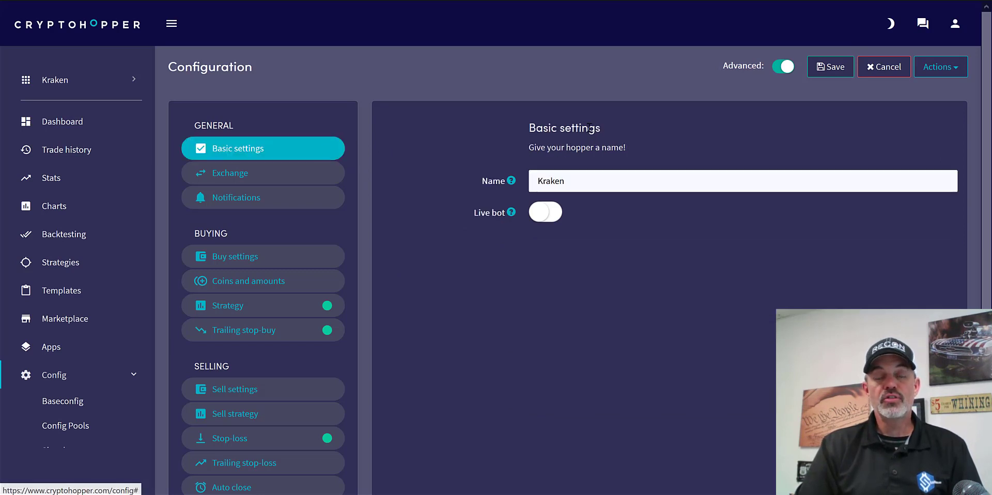
click(544, 217)
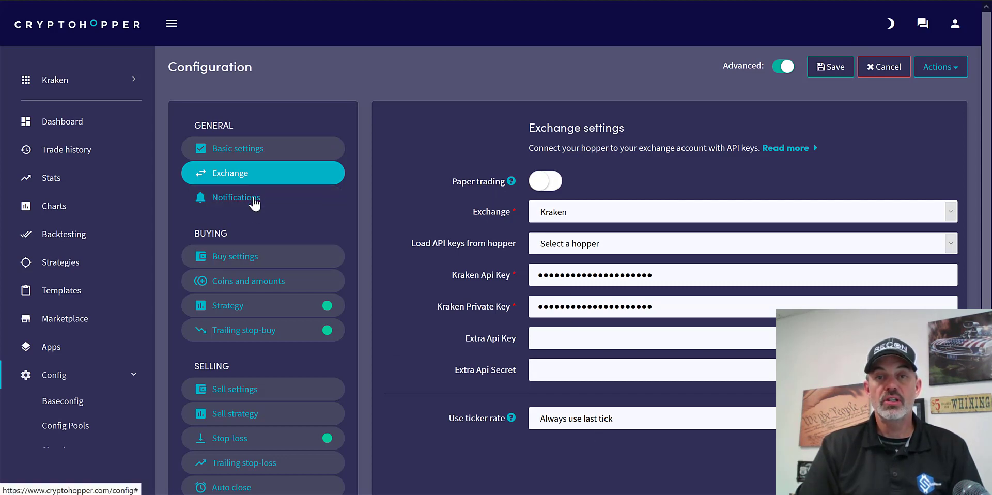
- Review the bot's notification options, buy settings, and coins and amounts configuration
click(254, 199)
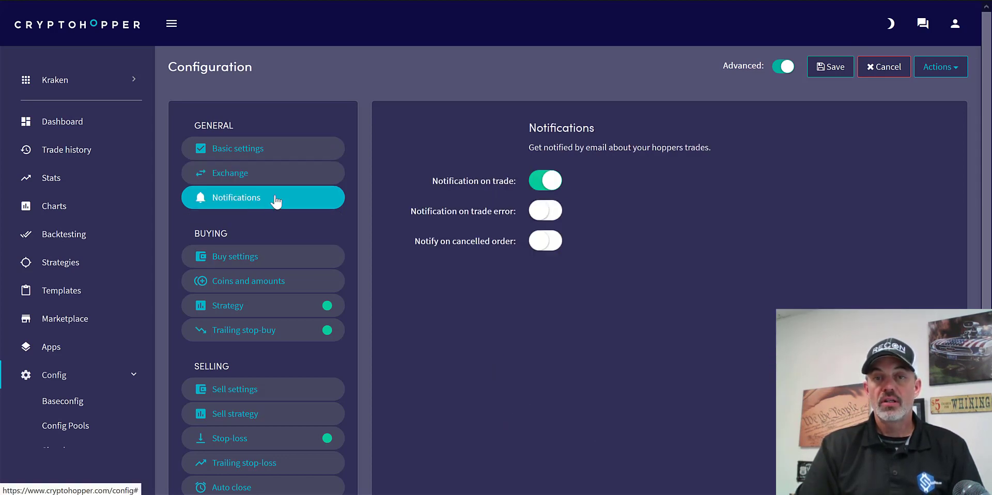
click(296, 265)
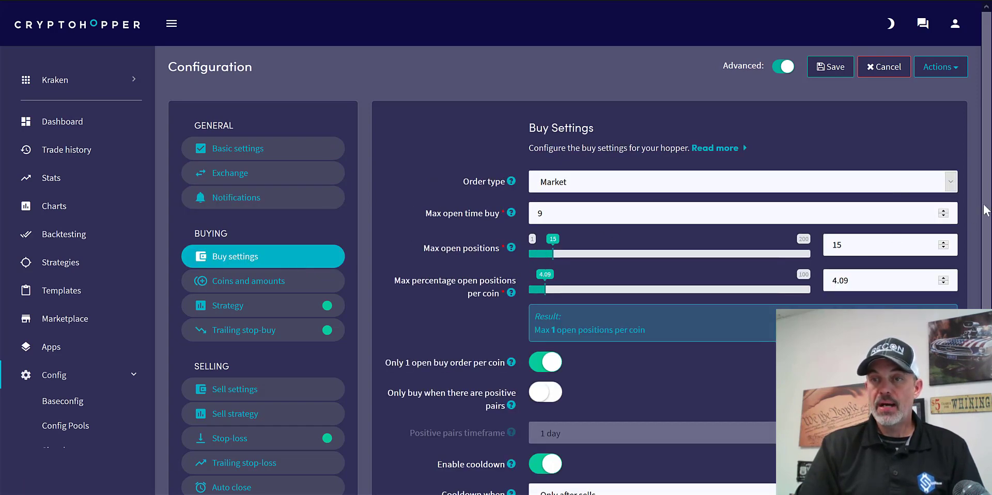
drag(986, 214, 983, 279)
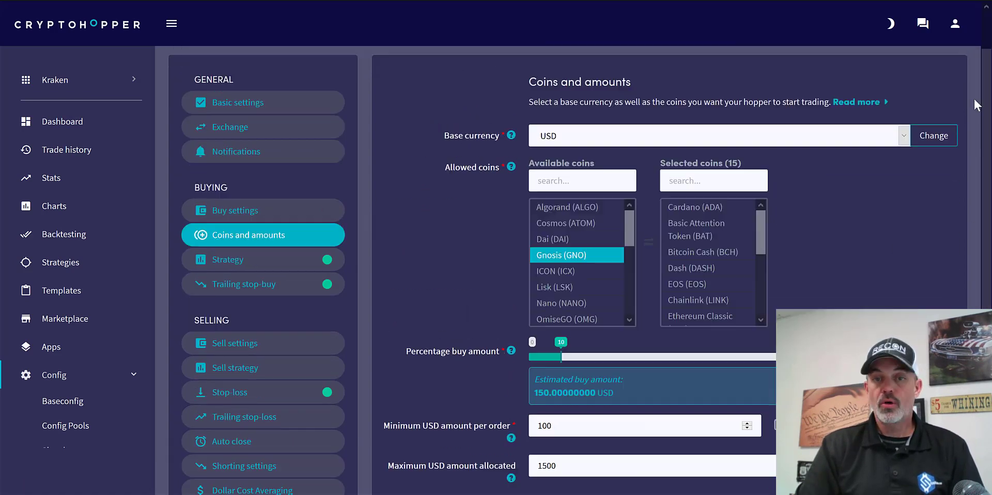
scroll(974, 97, down, 1)
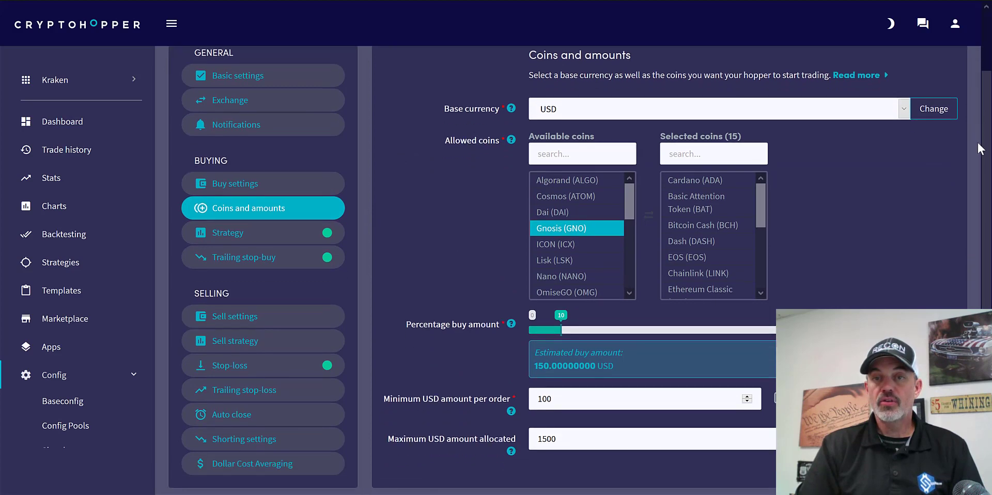
scroll(979, 149, down, 1)
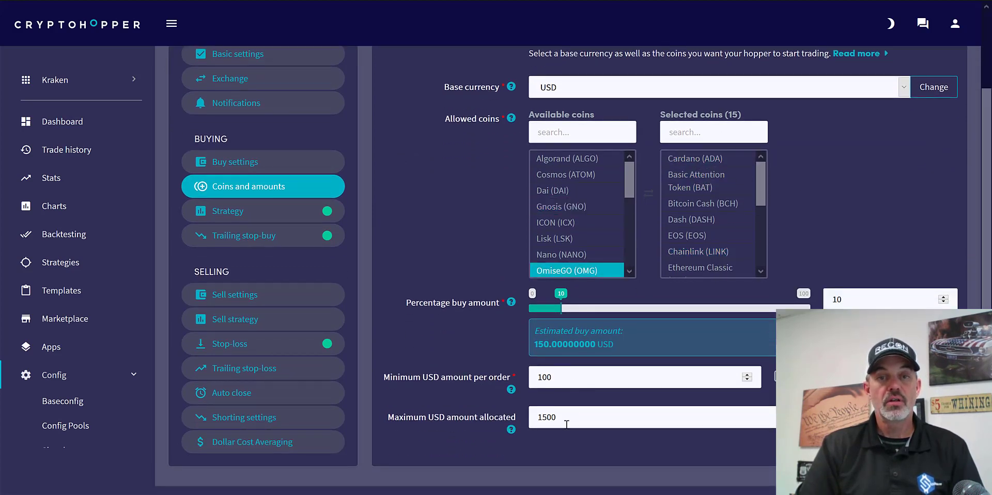
- Review the buy strategy with its advanced Multiple TA indicator settings, and the trailing stop-buy configuration
click(271, 212)
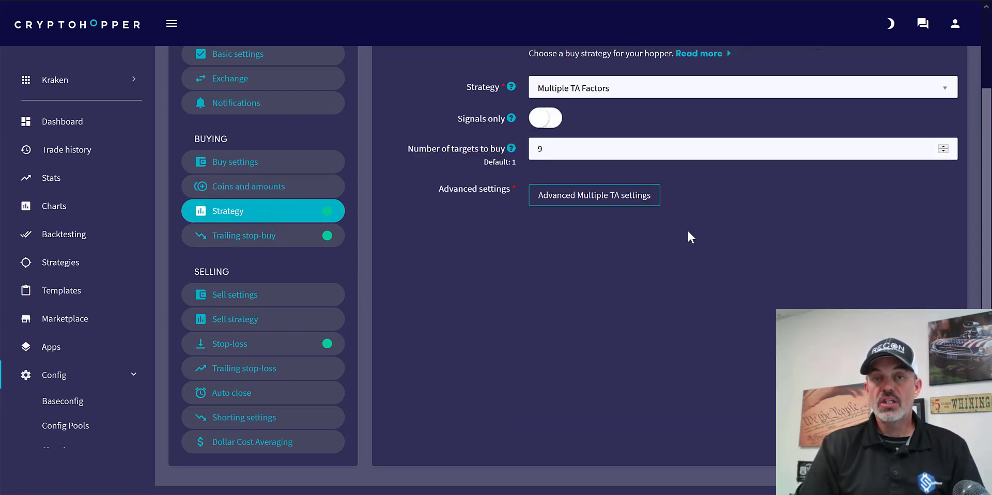
click(620, 197)
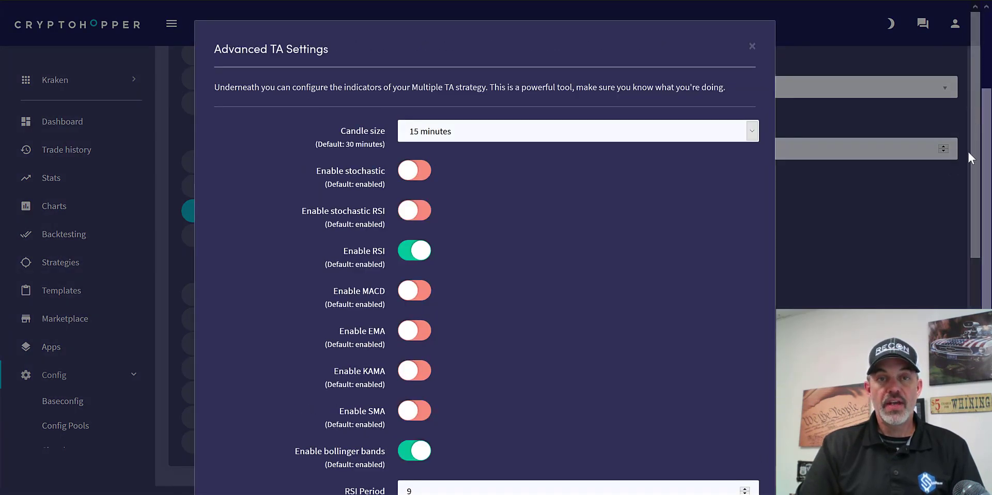
scroll(967, 150, down, 7)
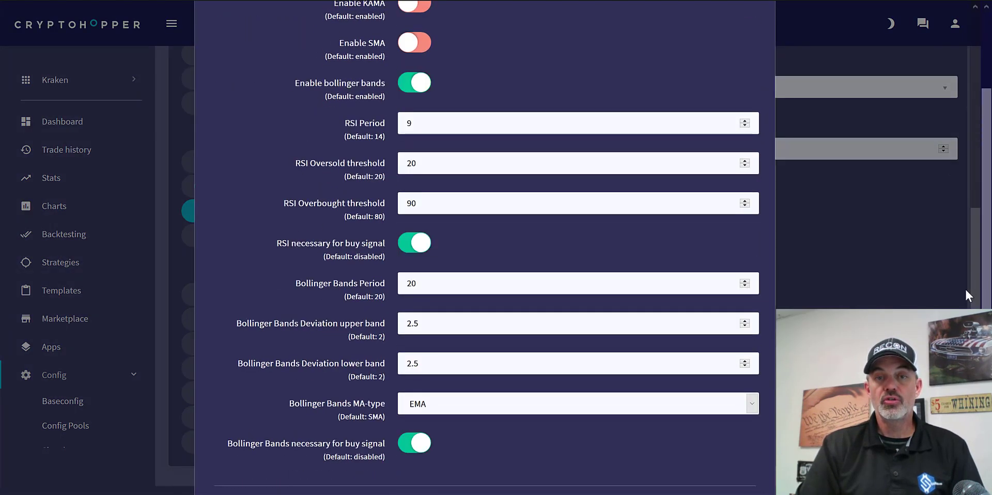
click(841, 218)
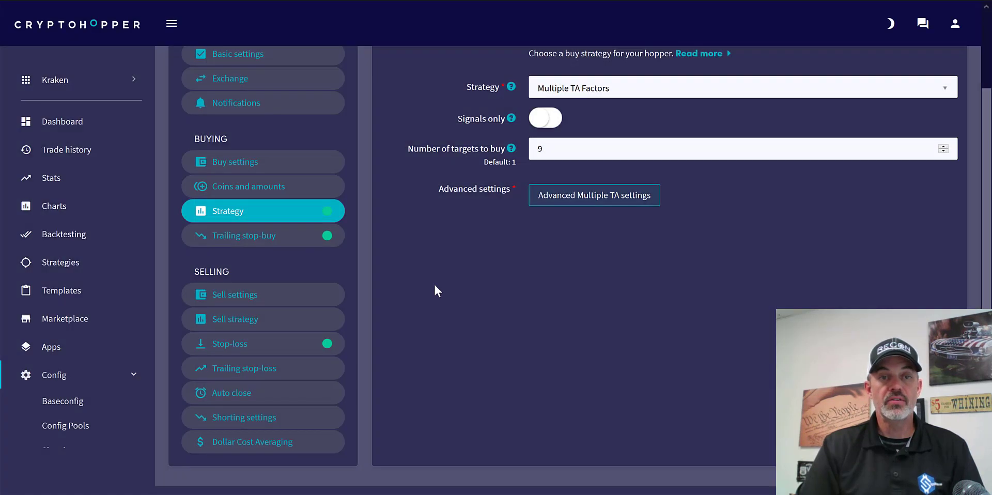
click(281, 238)
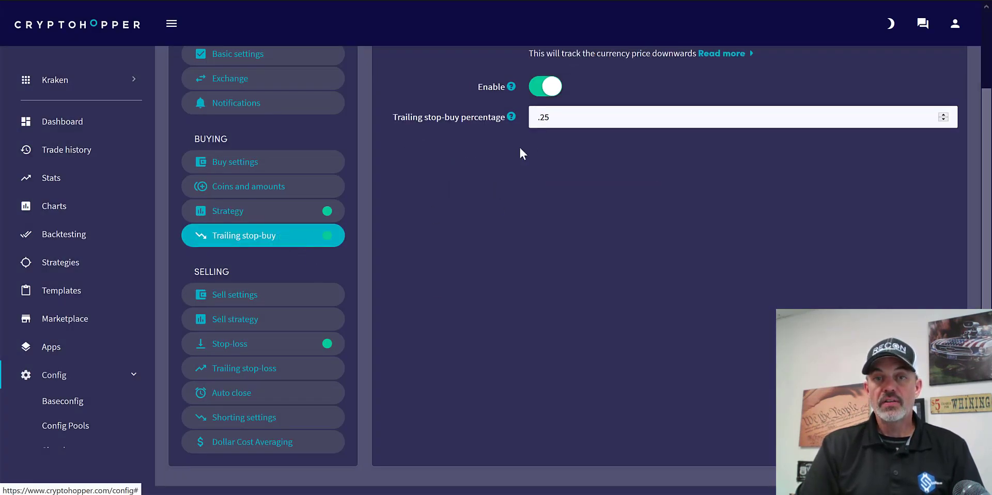
- Review the selling configuration from sell settings and stop-loss through auto close, shorting and Dollar Cost Averaging
click(290, 297)
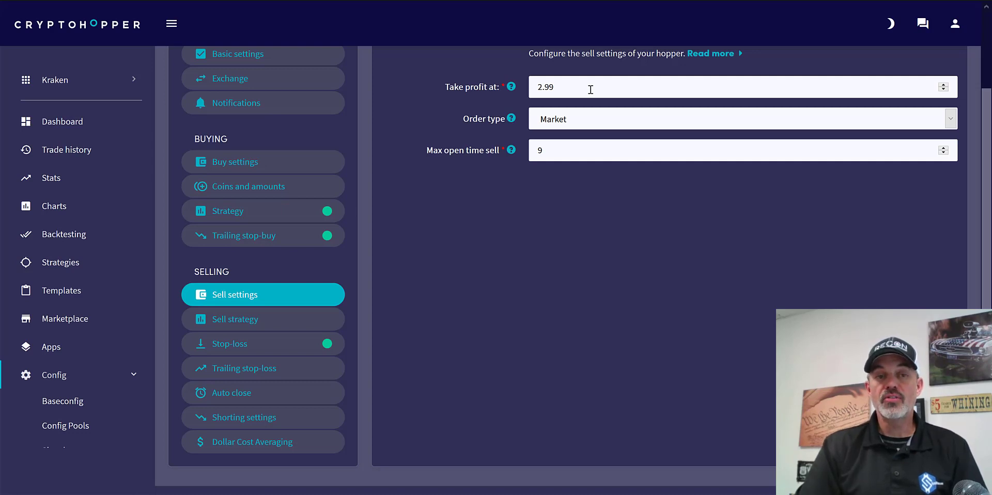
click(291, 351)
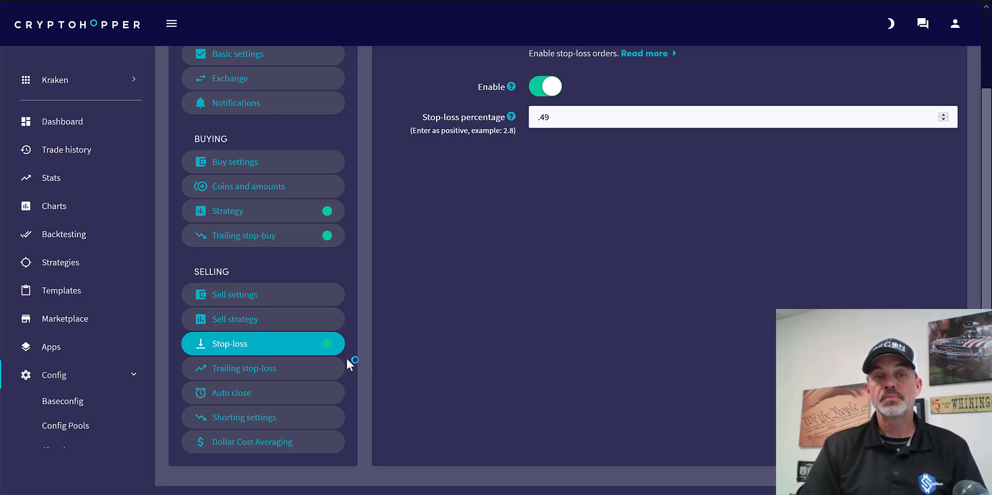
click(293, 376)
click(294, 395)
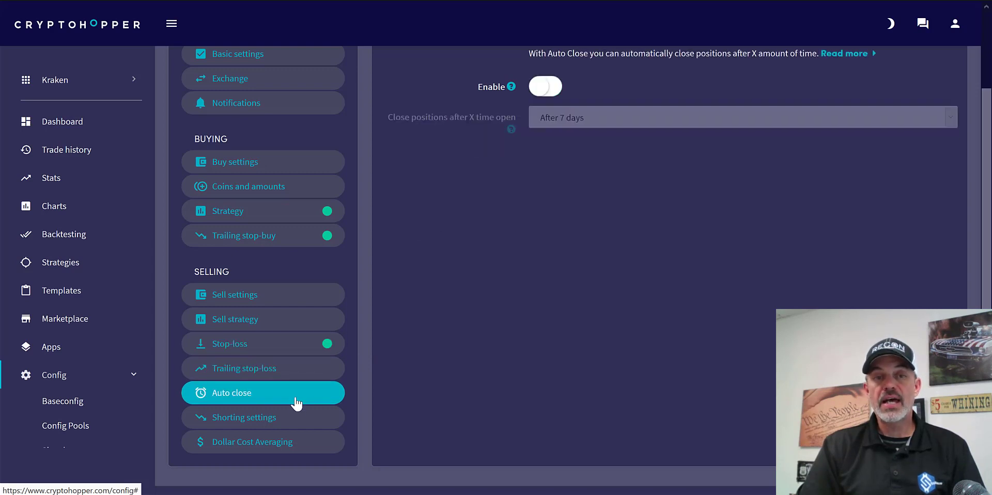
click(299, 421)
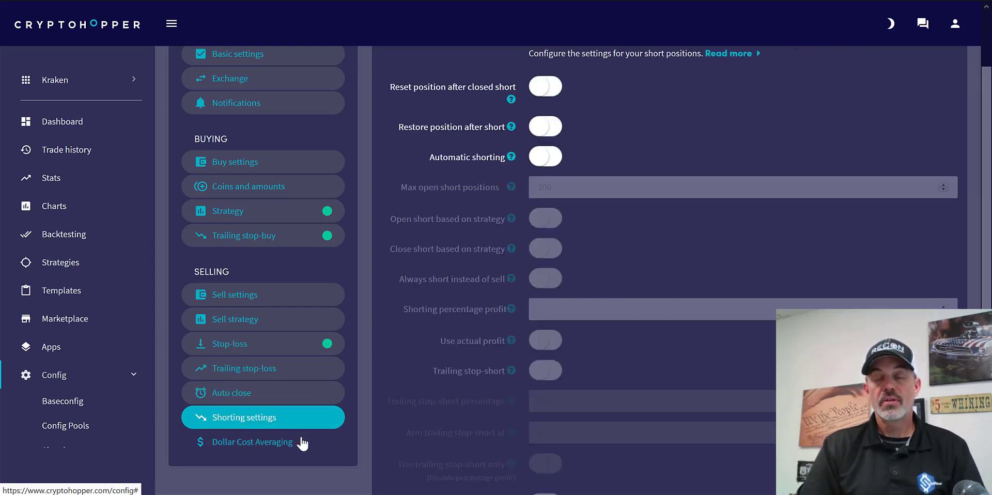
click(302, 443)
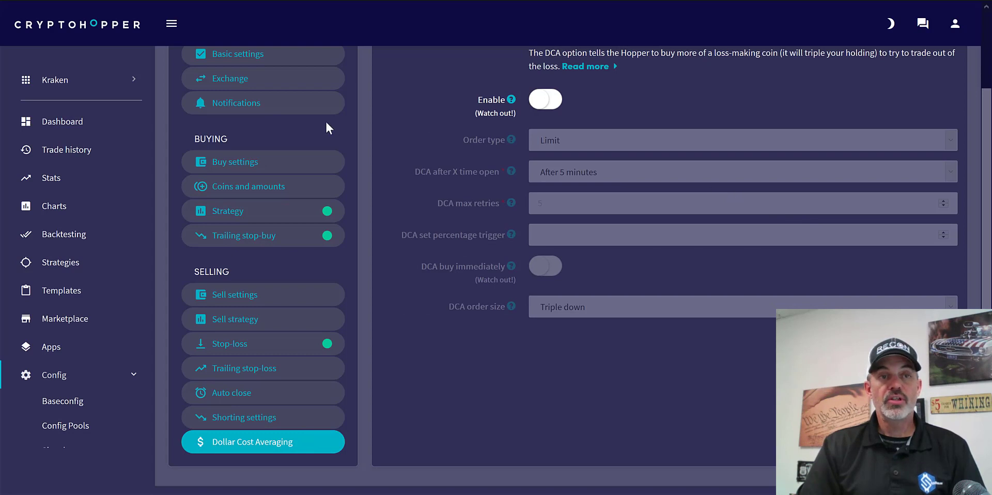
- Look over the bot's dashboard down to the current target, declining to save the password and dismissing the first-start message
click(72, 122)
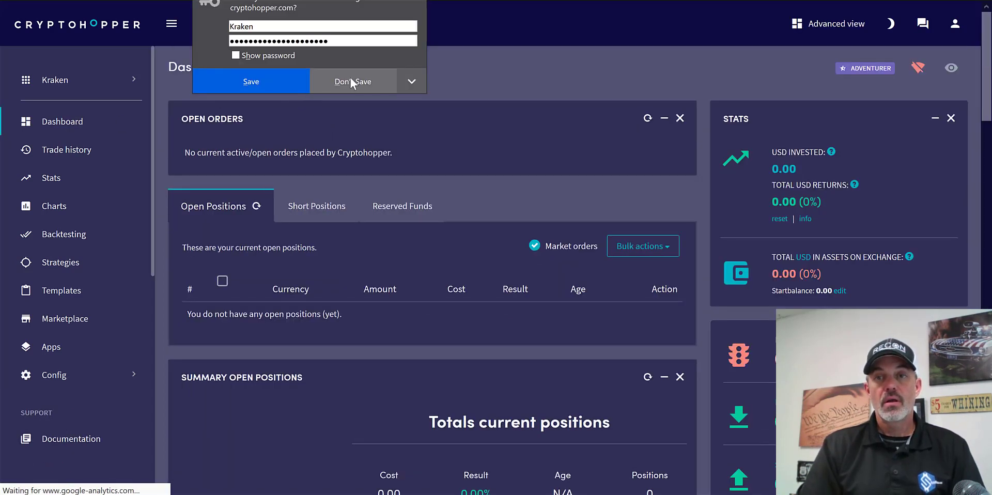
click(350, 79)
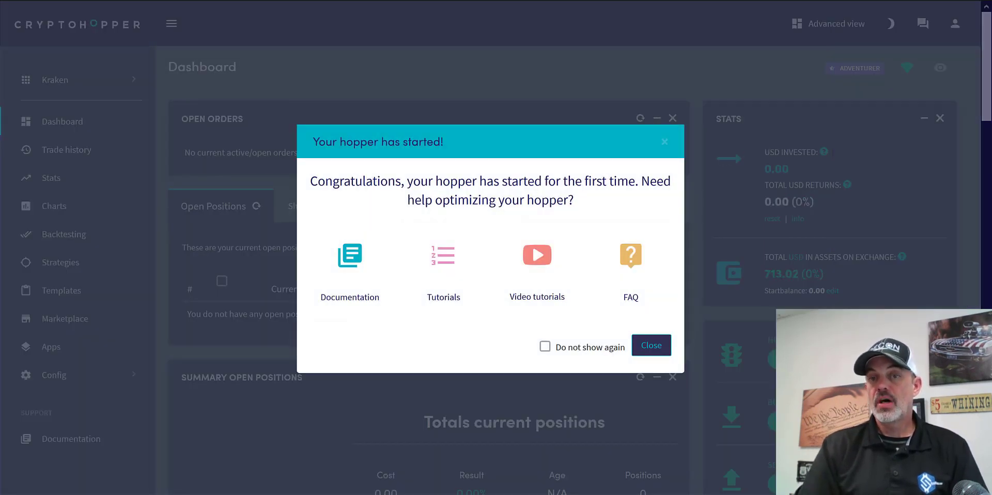
click(646, 345)
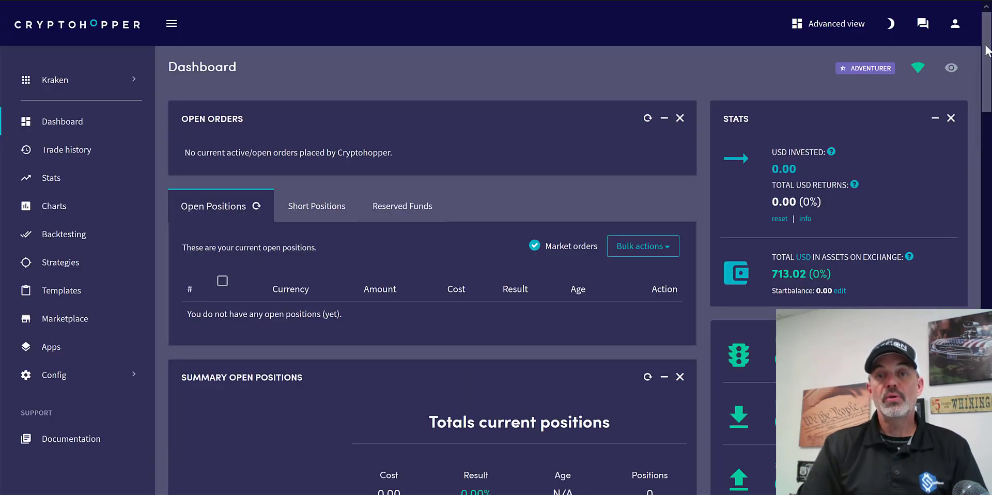
drag(987, 61, 987, 277)
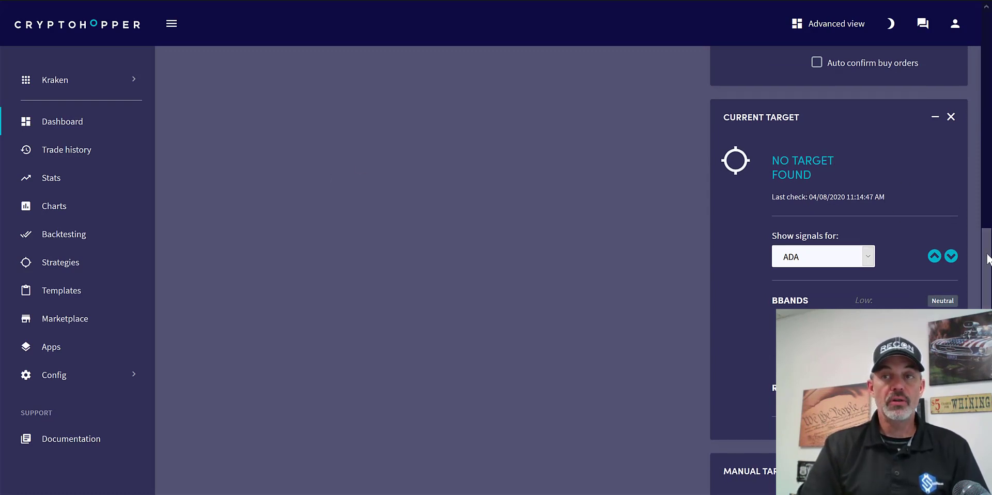
drag(986, 261, 979, 48)
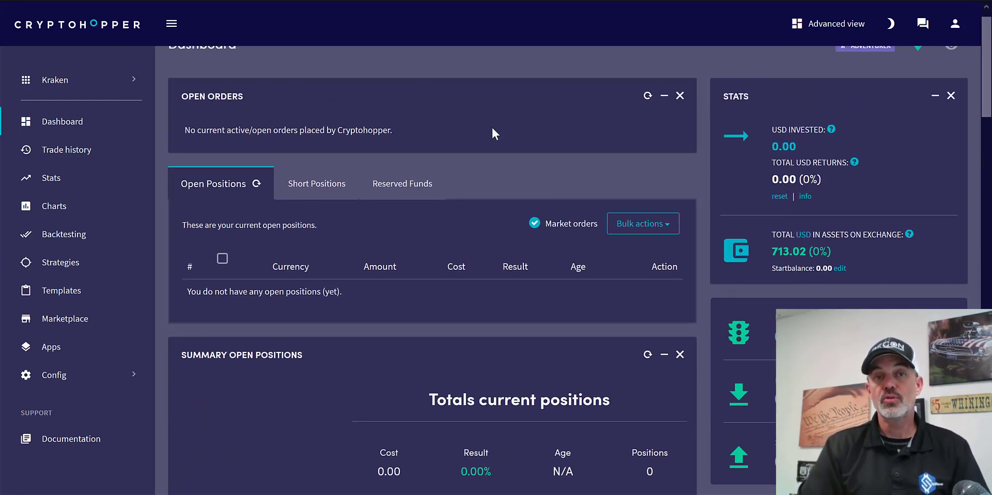